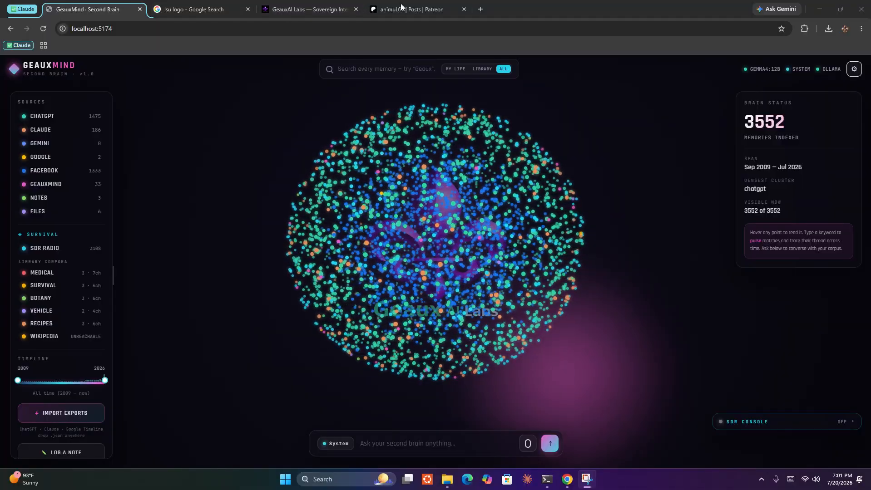
# Step: Open the GeauxTrace tool from the GeauxAI Labs site
pyautogui.moveTo(345, 221)
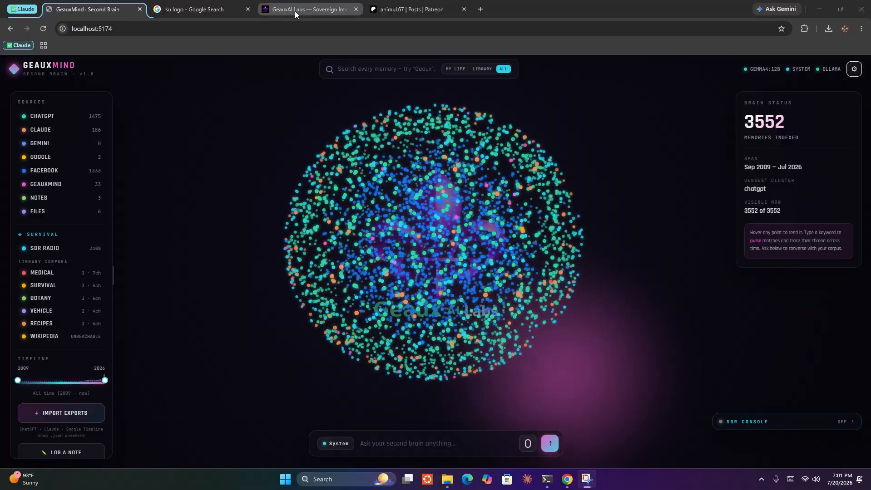
pyautogui.click(295, 11)
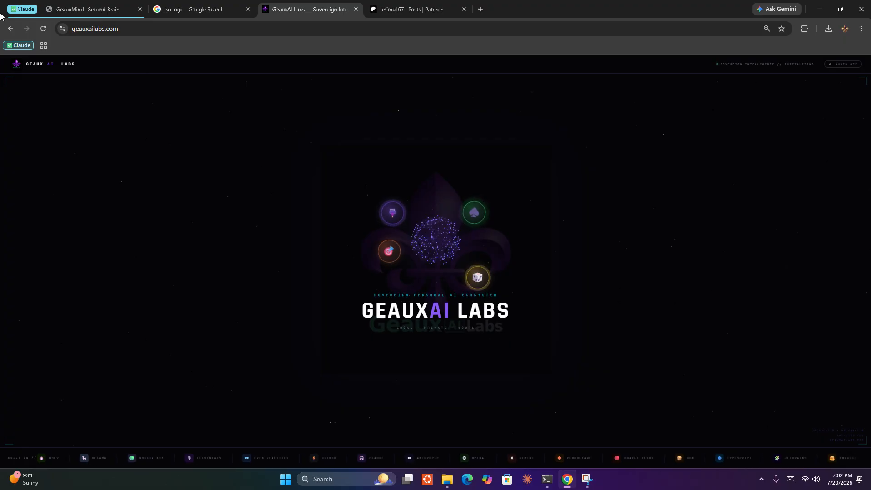
pyautogui.click(93, 10)
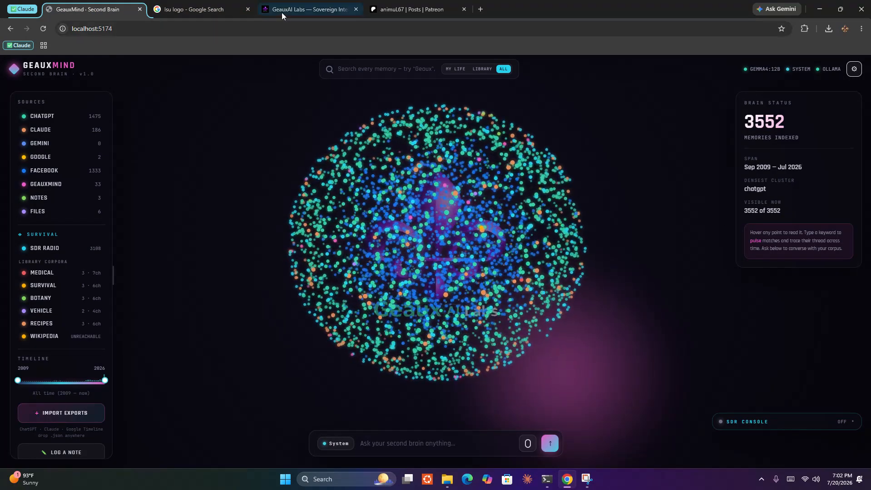
pyautogui.moveTo(294, 11)
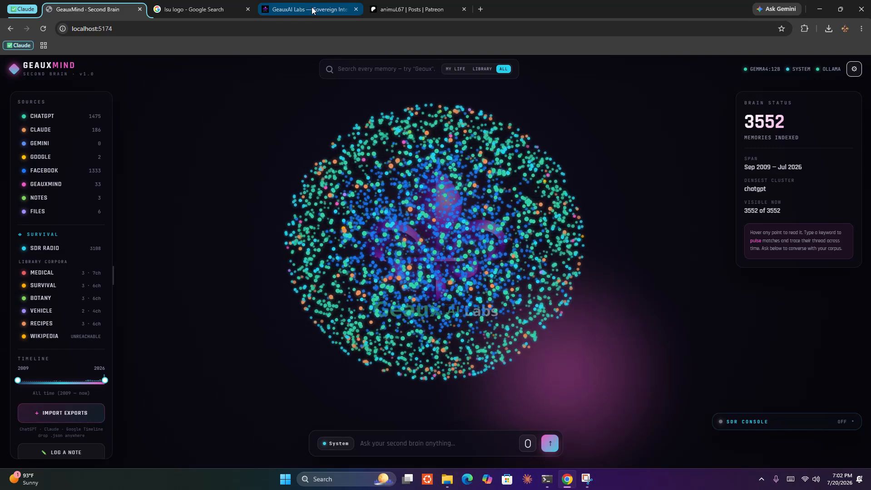
pyautogui.click(312, 7)
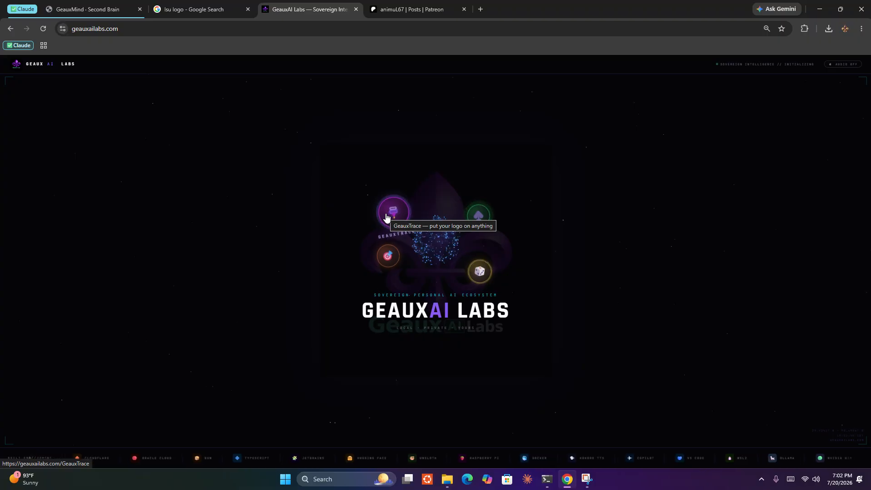
pyautogui.click(401, 219)
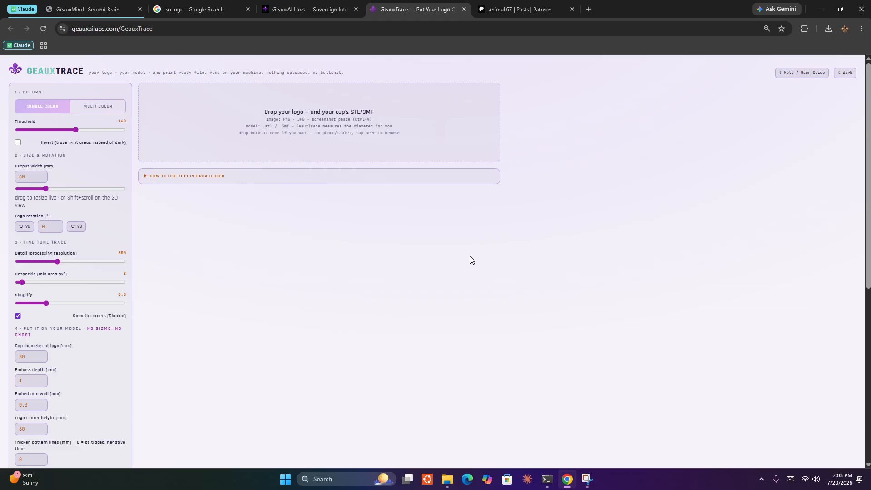
pyautogui.hotkey('ctrl', 's')
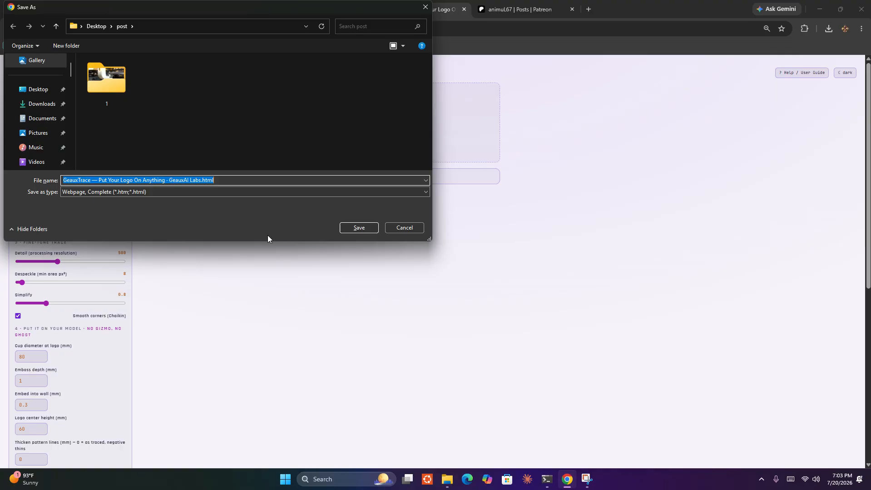
pyautogui.click(422, 230)
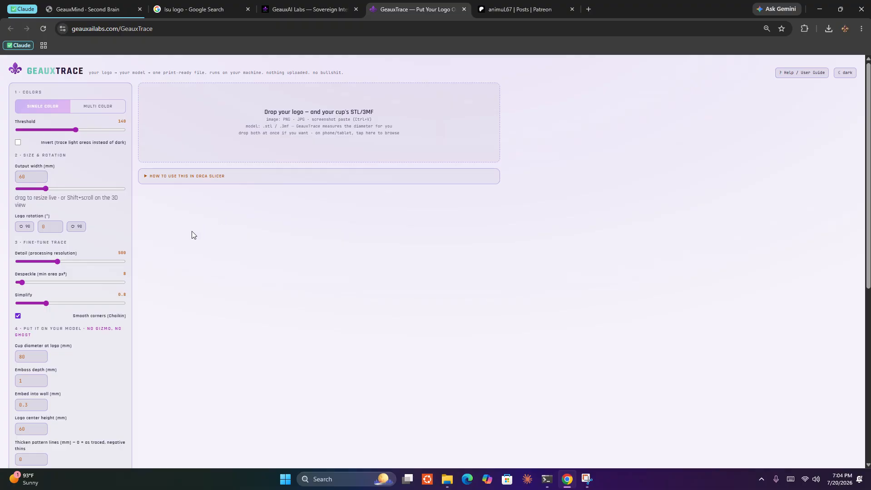
# Step: Examine GeauxTrace's color, size, fine-tune trace and model placement settings, including the 3MF and STL download options
pyautogui.scroll(-3, 192, 231)
pyautogui.scroll(-2, 90, 204)
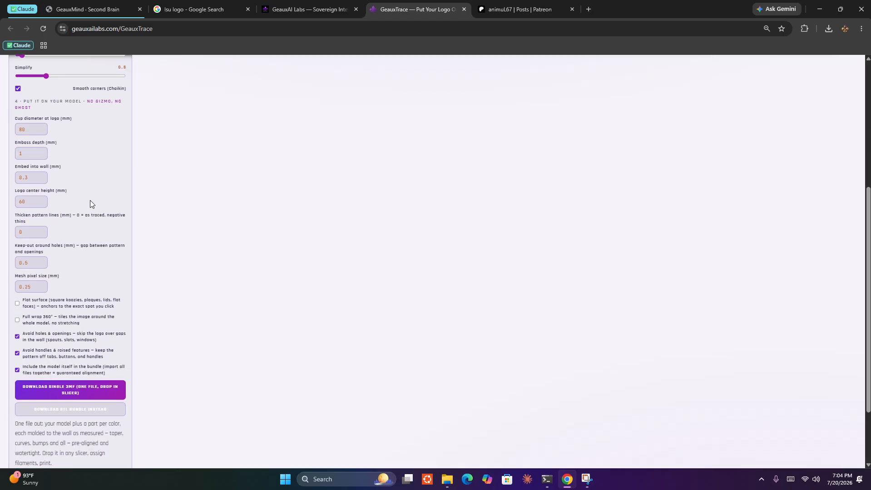
pyautogui.scroll(-1, 90, 200)
pyautogui.scroll(1, 89, 200)
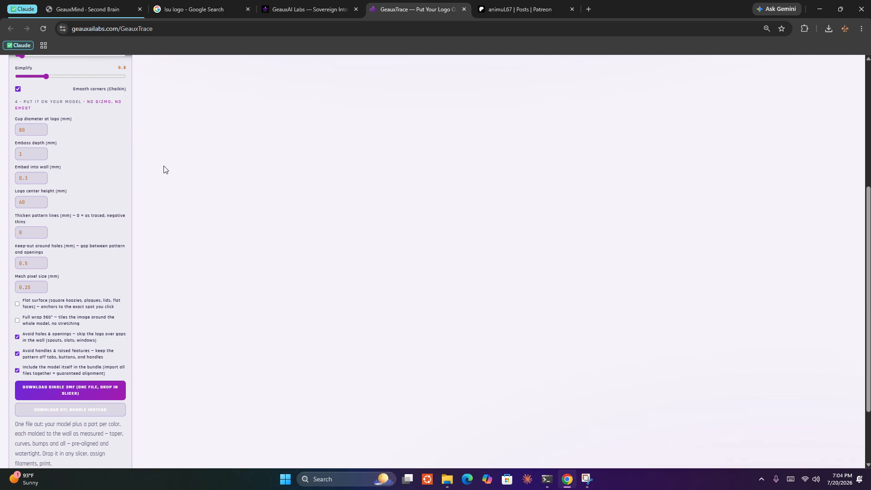
pyautogui.scroll(2, 192, 182)
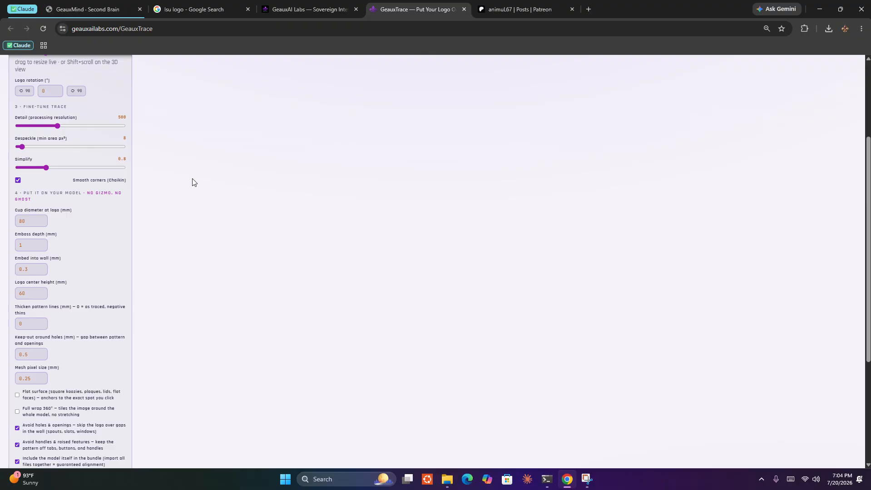
pyautogui.scroll(3, 192, 182)
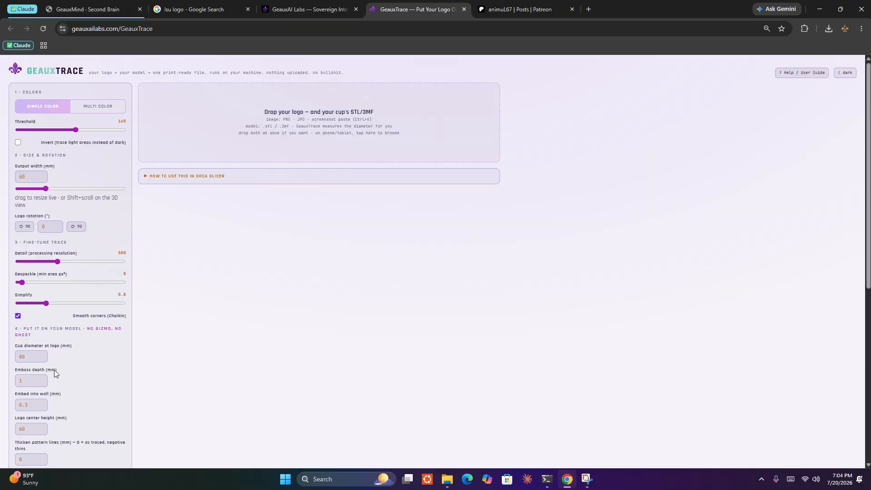
pyautogui.scroll(-2, 63, 367)
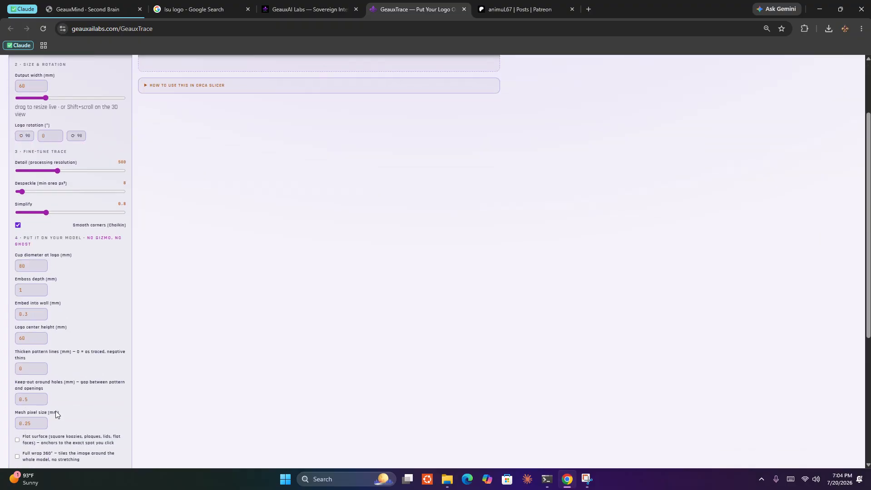
pyautogui.scroll(-1, 109, 372)
pyautogui.scroll(-1, 109, 368)
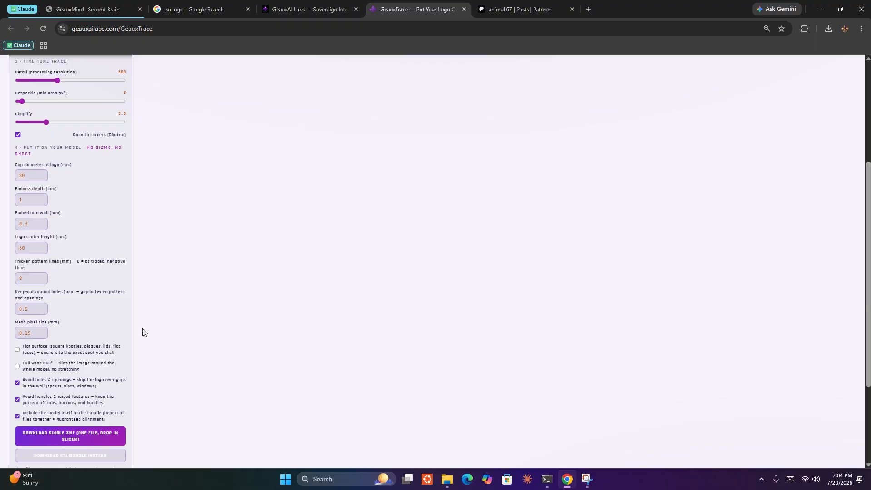
pyautogui.scroll(4, 142, 333)
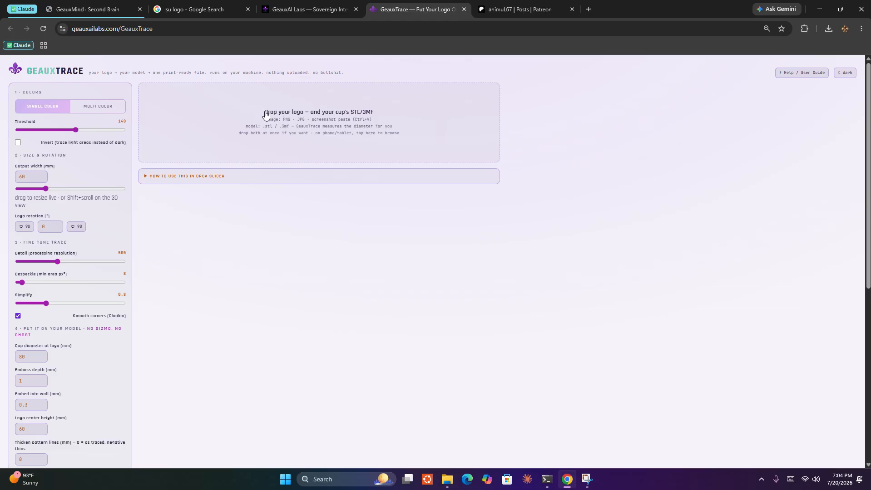
pyautogui.click(332, 121)
pyautogui.click(404, 227)
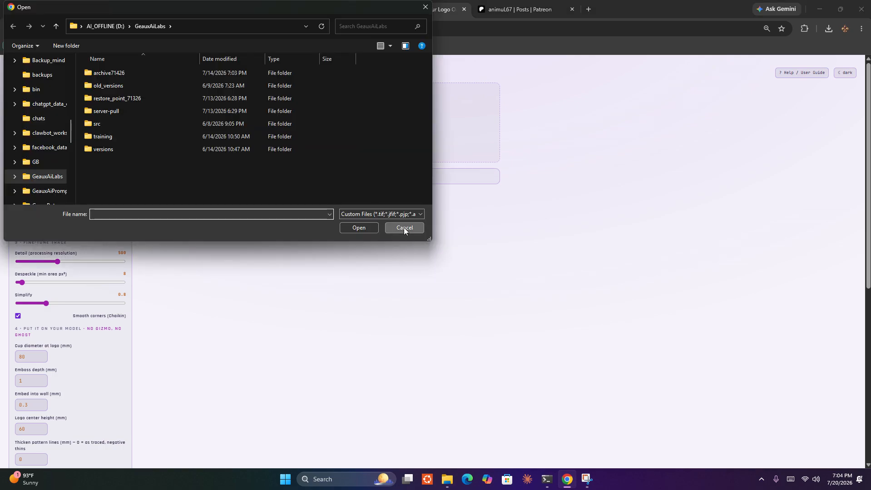
pyautogui.click(453, 485)
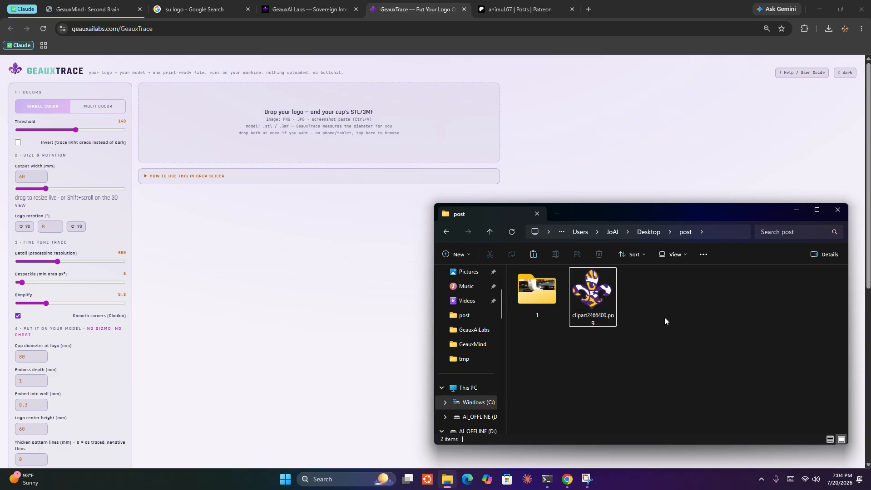
pyautogui.click(606, 289)
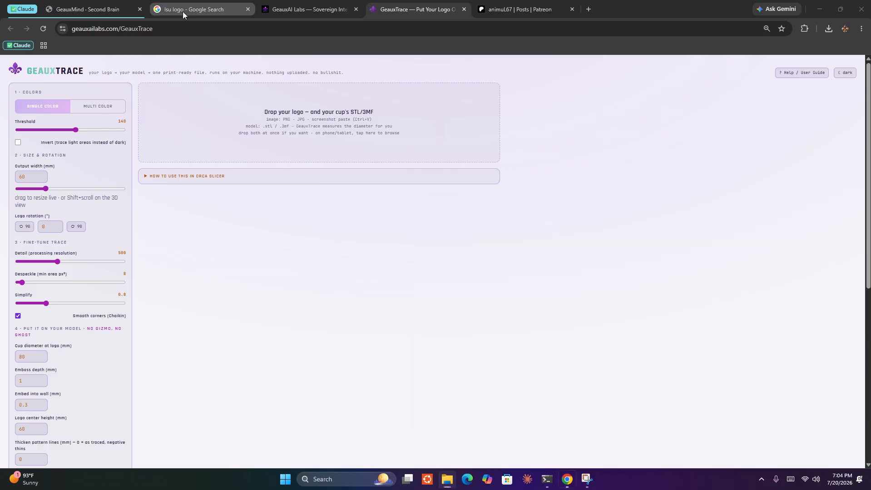
pyautogui.click(183, 12)
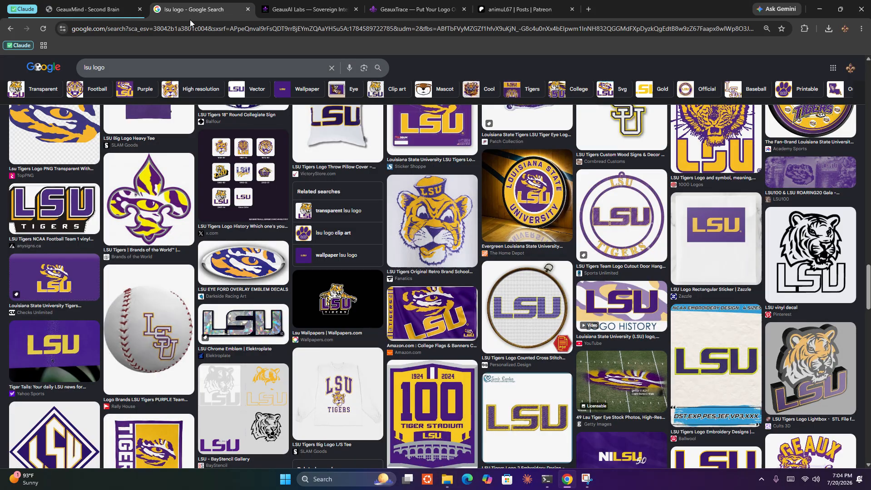
pyautogui.rightClick(445, 241)
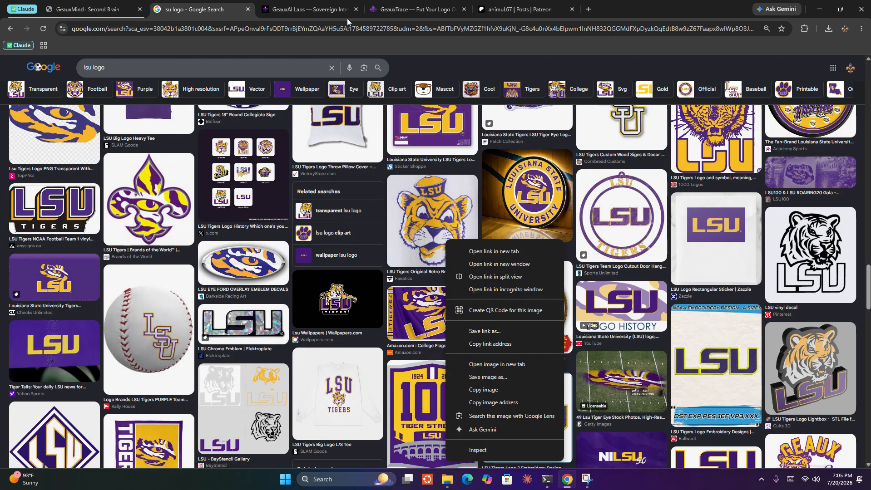
pyautogui.click(694, 9)
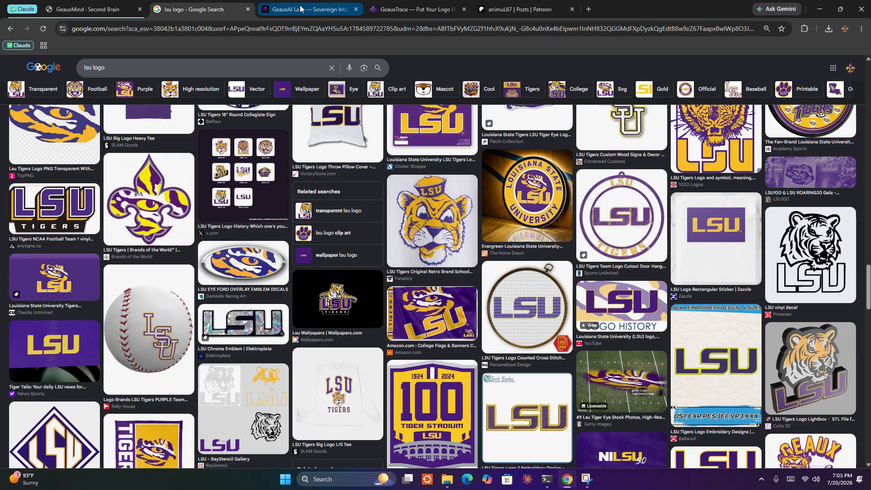
# Step: Load clipart2466400.png from the desktop's post folder into GeauxTrace as the logo
pyautogui.click(375, 9)
pyautogui.click(456, 481)
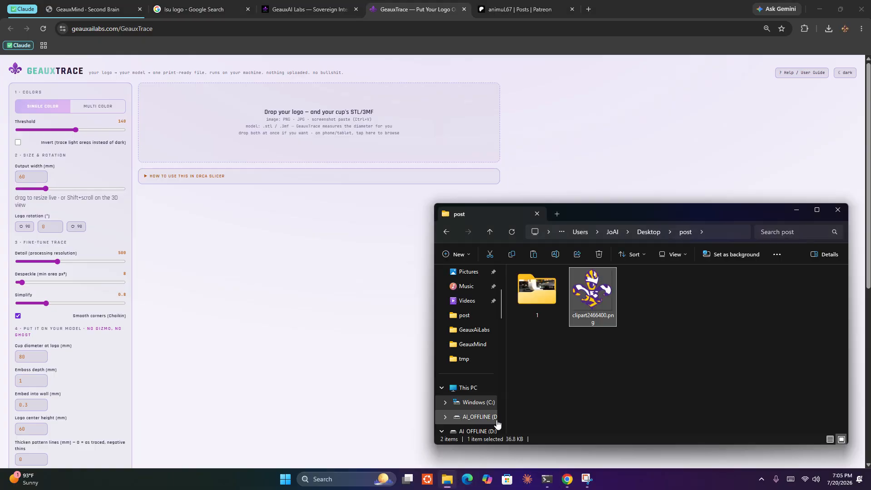
pyautogui.moveTo(600, 287)
pyautogui.mouseDown()
pyautogui.moveTo(243, 123)
pyautogui.moveTo(244, 139)
pyautogui.mouseUp()
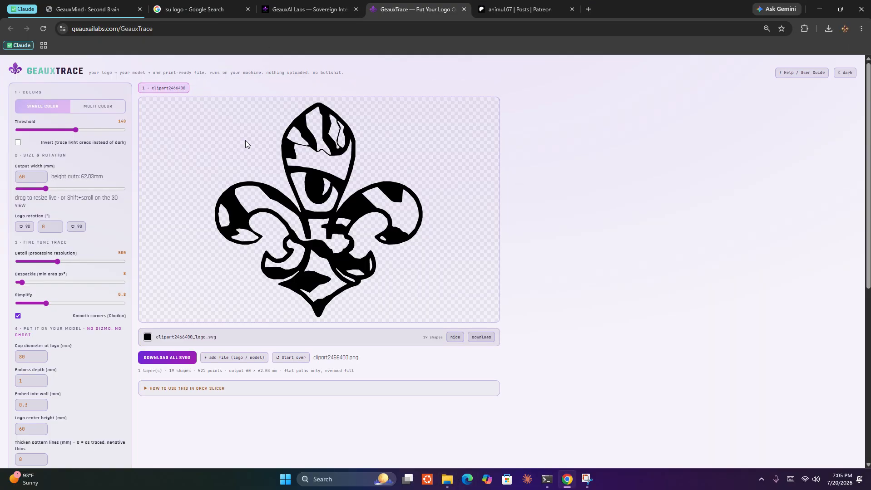
# Step: Download Party animuL Original.3mf from the Party animuL post on Patreon into the desktop's post folder
pyautogui.click(539, 7)
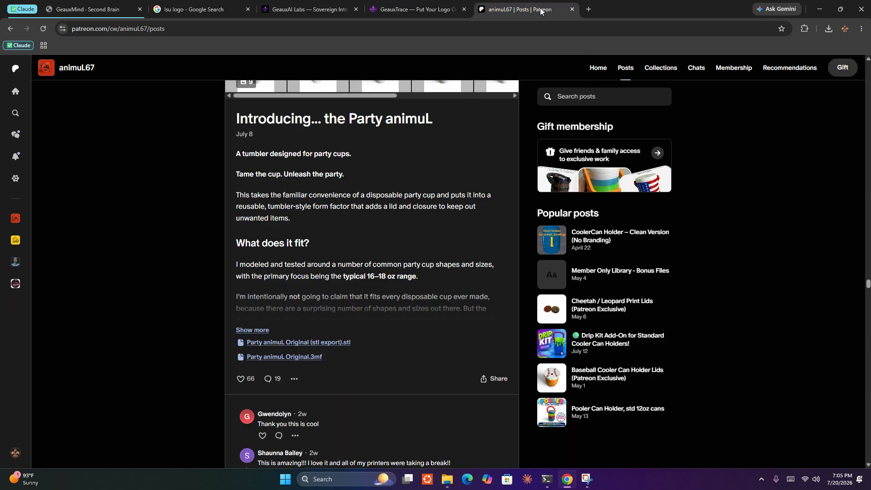
pyautogui.scroll(3, 414, 228)
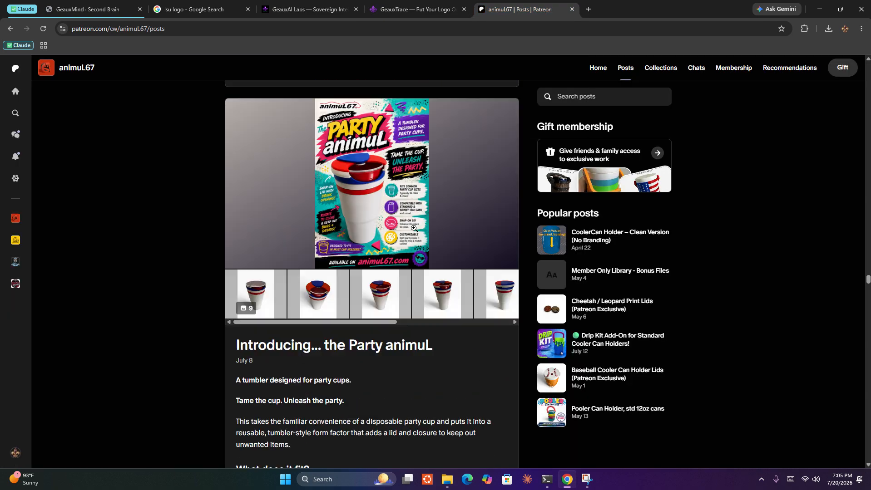
pyautogui.scroll(-3, 414, 228)
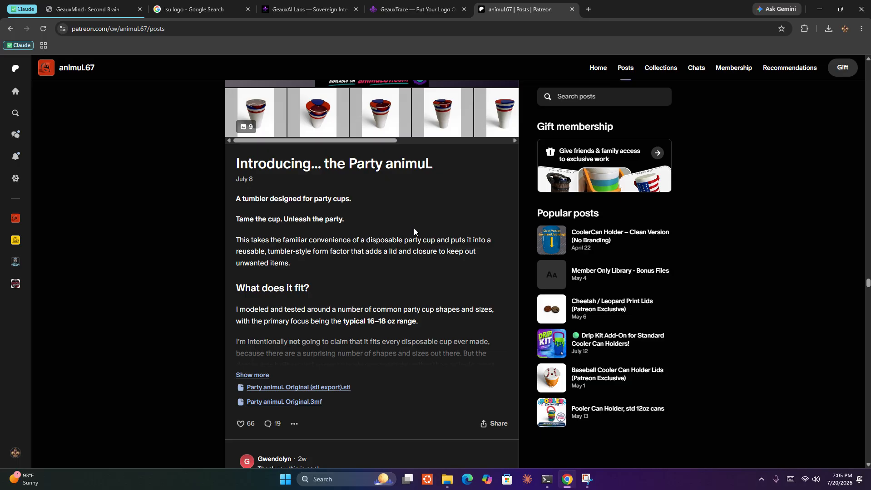
pyautogui.scroll(-1, 414, 228)
pyautogui.scroll(-1, 414, 228)
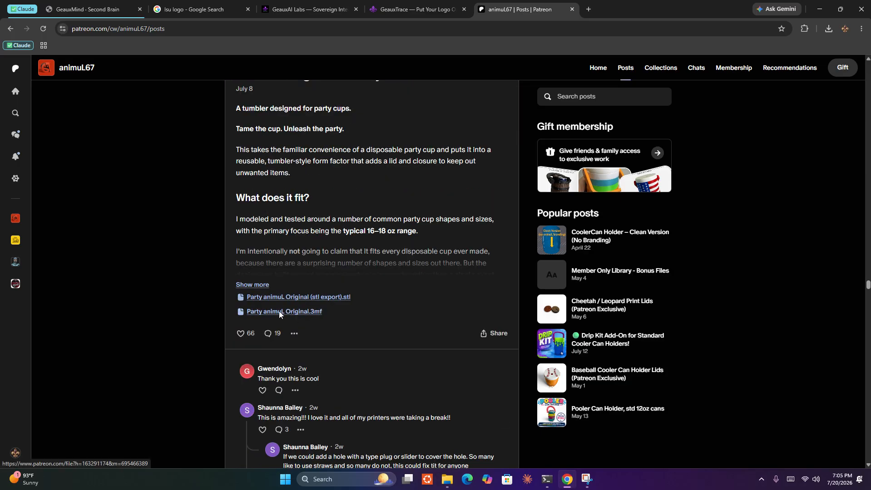
pyautogui.scroll(2, 364, 270)
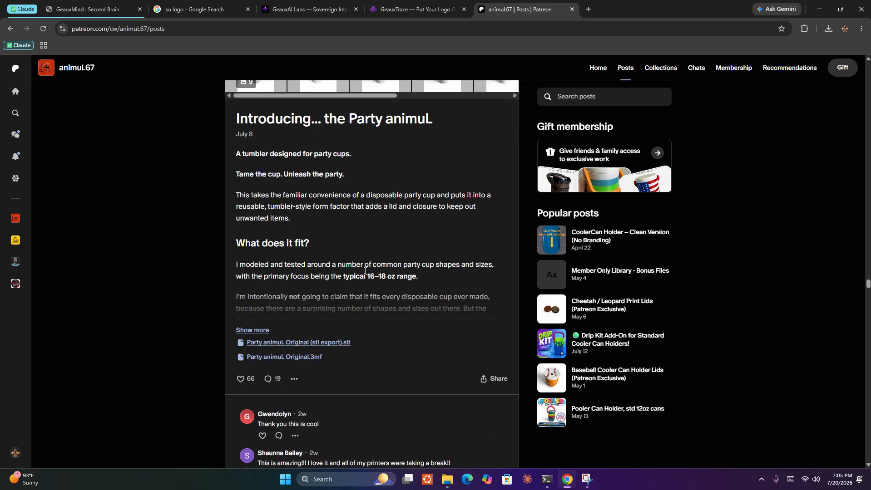
pyautogui.scroll(-1, 364, 274)
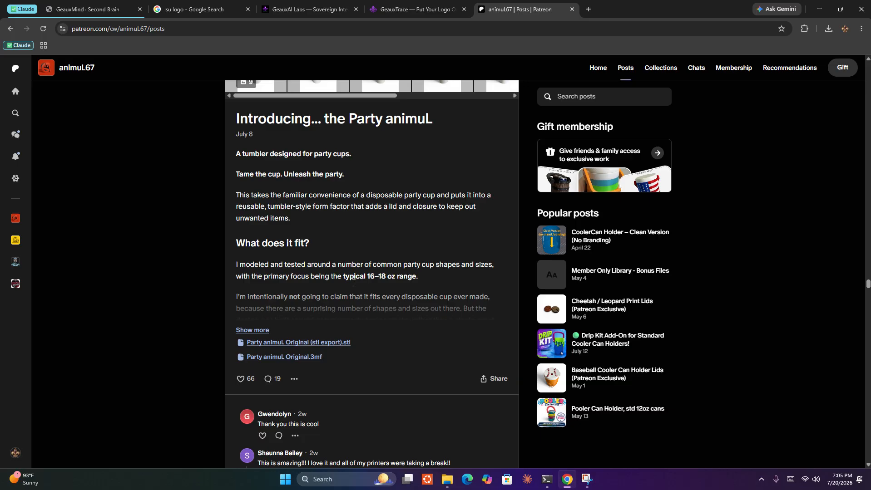
pyautogui.click(286, 357)
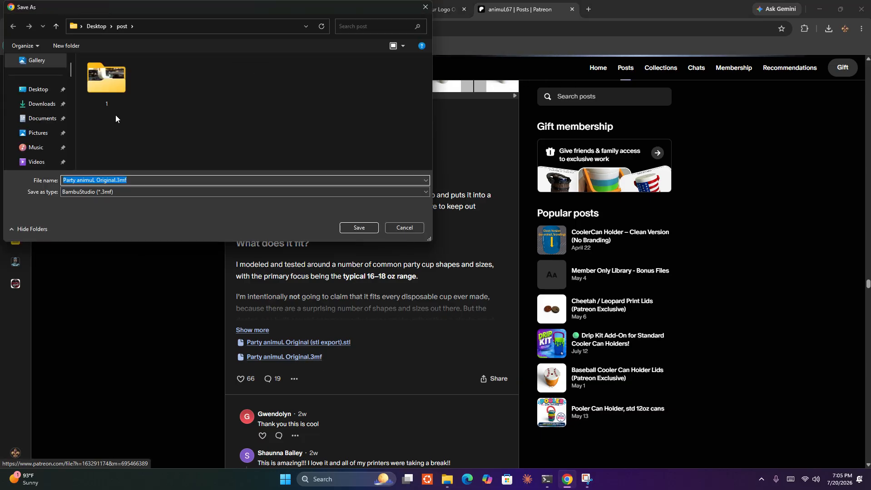
pyautogui.click(363, 226)
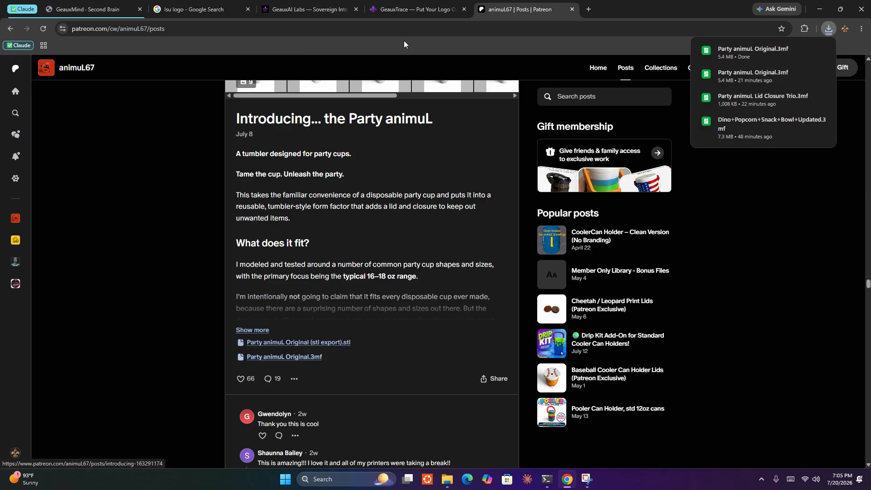
# Step: Add Party animuL Original.3mf from the post folder to GeauxTrace as the target model
pyautogui.click(369, 9)
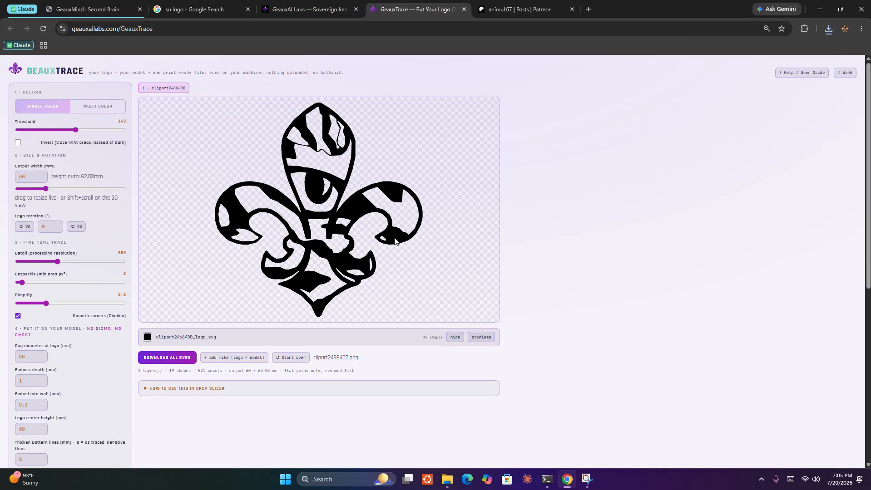
pyautogui.click(446, 479)
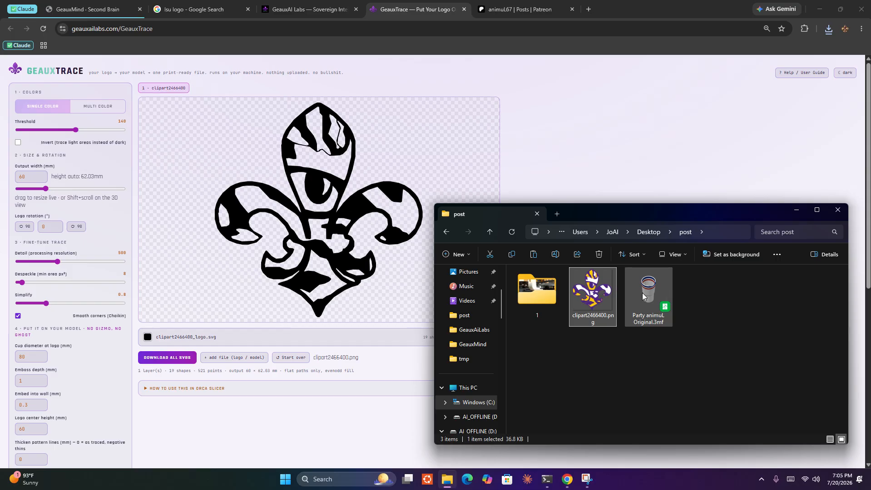
pyautogui.moveTo(642, 292); pyautogui.dragTo(198, 167)
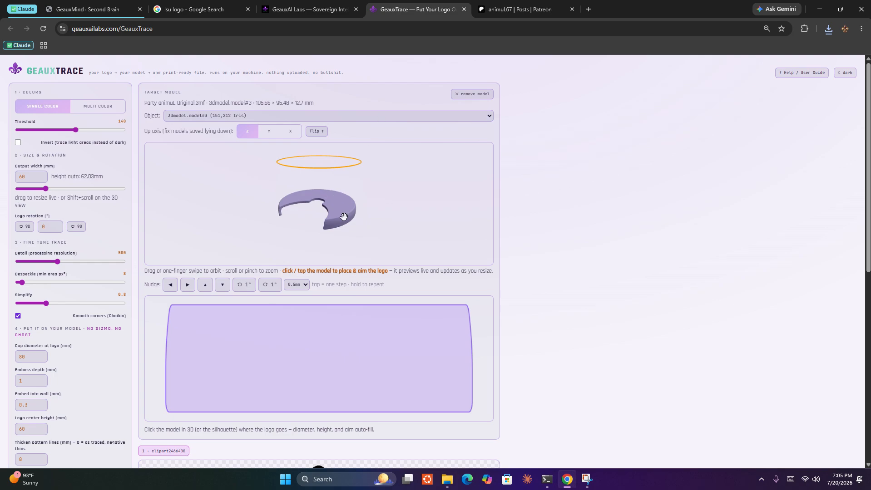
pyautogui.moveTo(343, 218)
pyautogui.mouseDown()
pyautogui.moveTo(328, 193)
pyautogui.moveTo(344, 206)
pyautogui.mouseUp()
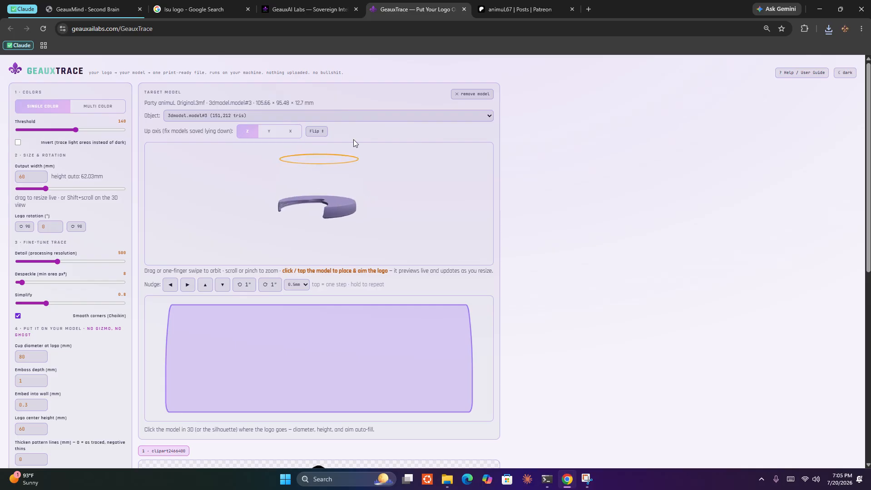
# Step: Choose the tumbler body 3dmodel.model#27 as the target object to receive the logo
pyautogui.click(365, 116)
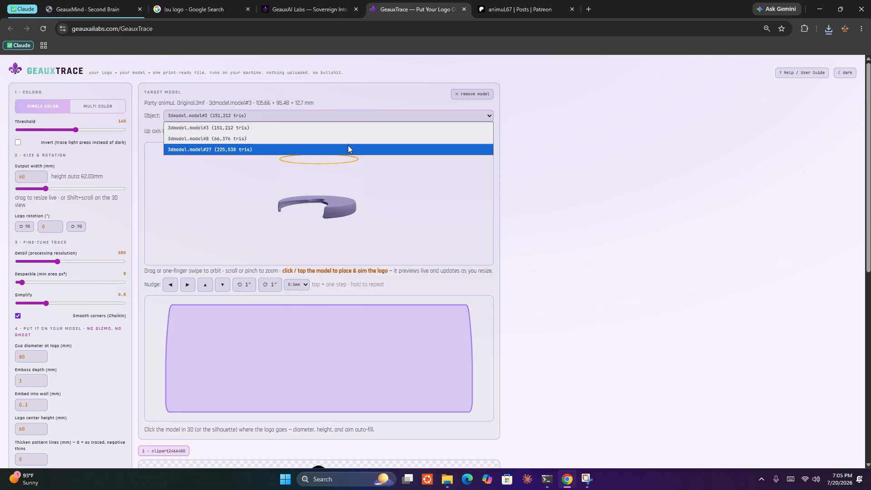
pyautogui.click(358, 120)
pyautogui.click(364, 119)
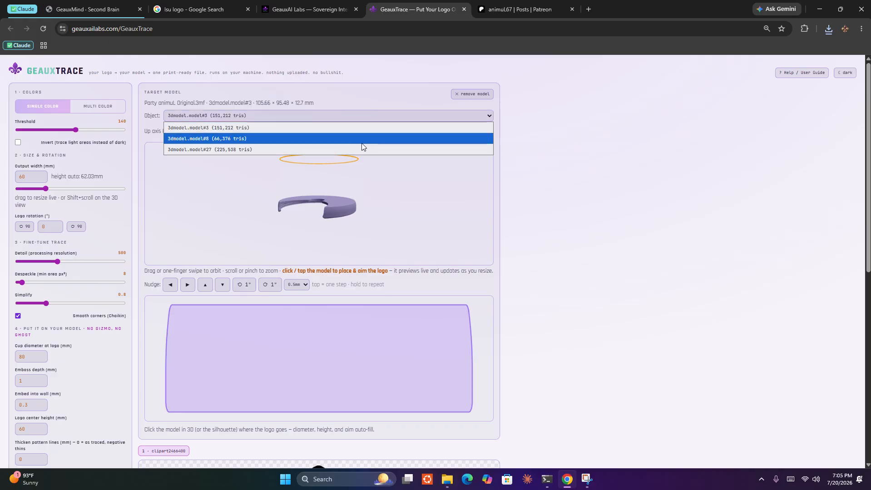
pyautogui.click(364, 139)
pyautogui.click(368, 116)
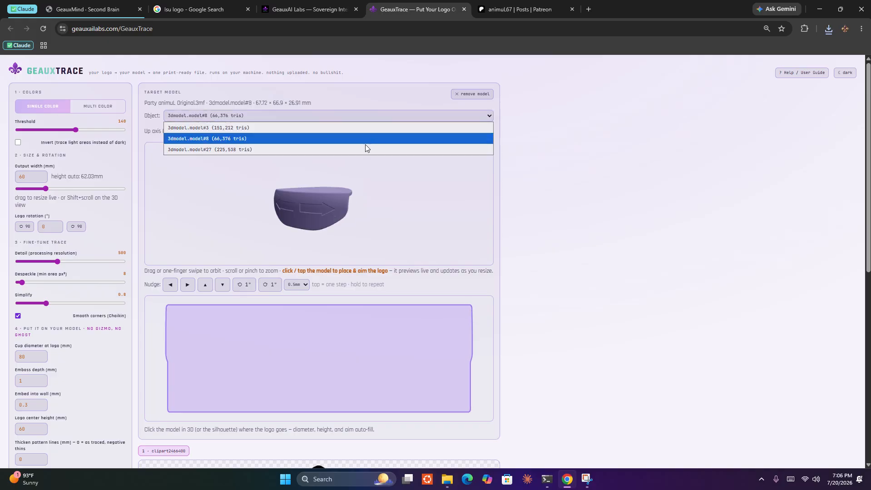
pyautogui.click(361, 145)
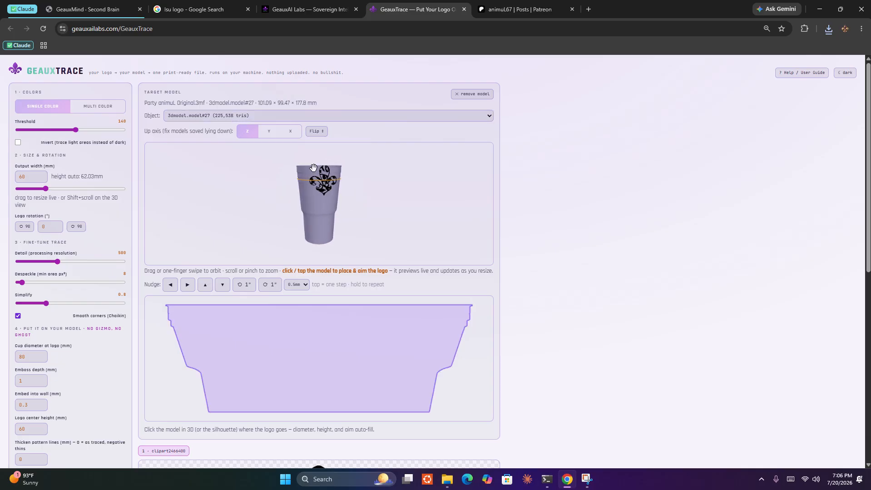
# Step: Aim the logo at the front centre of the cup, about 18.18 mm high, and nudge it up by 1 mm
pyautogui.click(324, 196)
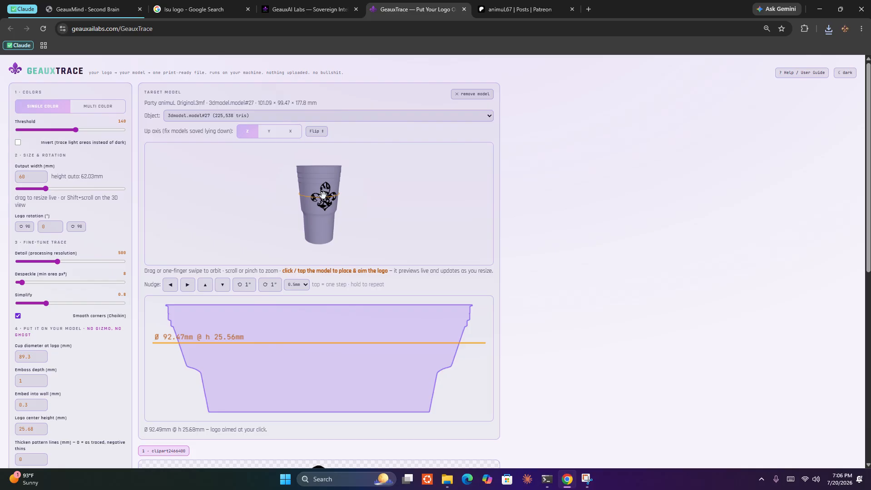
pyautogui.moveTo(330, 216); pyautogui.dragTo(320, 215)
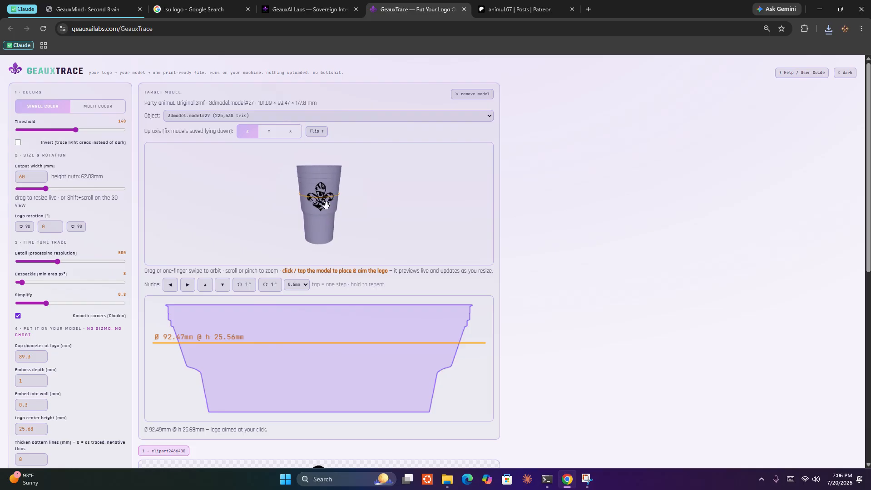
pyautogui.click(322, 200)
pyautogui.click(323, 197)
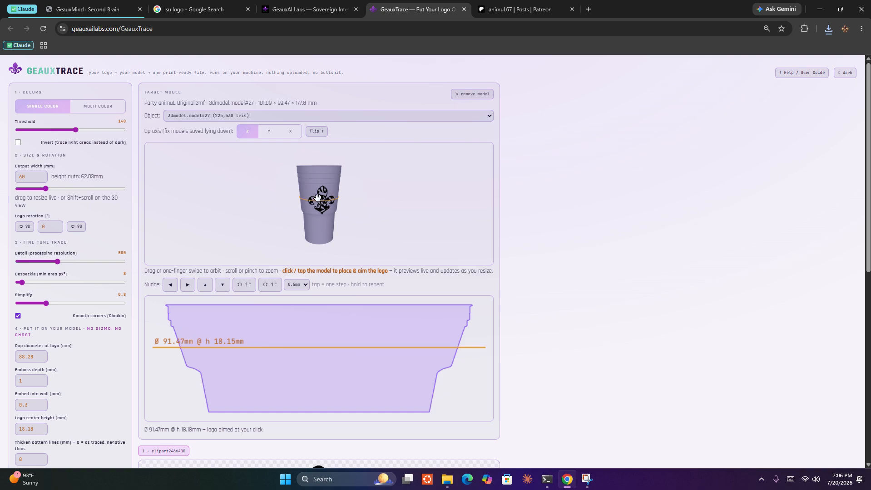
pyautogui.moveTo(346, 192); pyautogui.dragTo(346, 247)
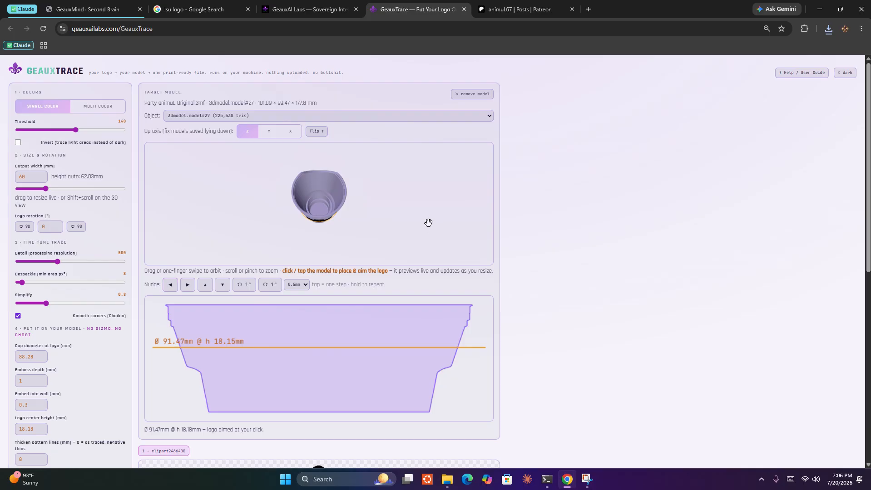
pyautogui.moveTo(389, 229); pyautogui.dragTo(388, 177)
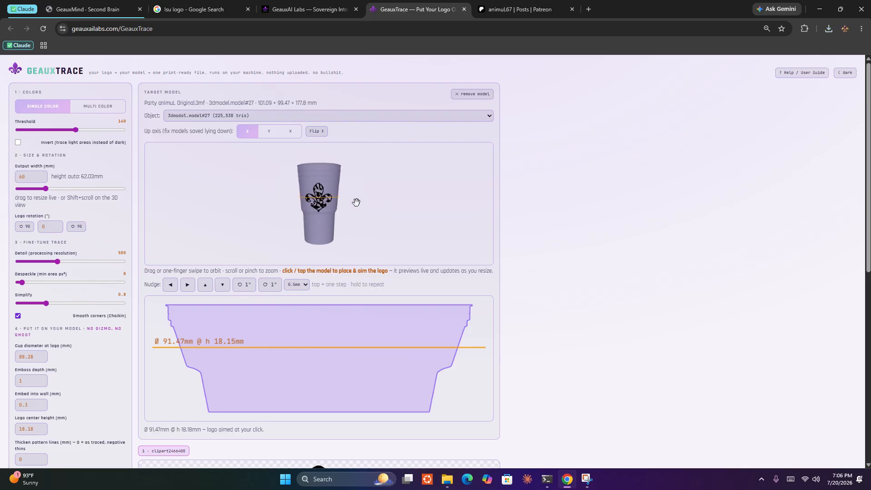
pyautogui.click(205, 284)
pyautogui.click(210, 284)
# Step: Switch the logo trace to multi color and set the color gap to 0 px
pyautogui.click(100, 111)
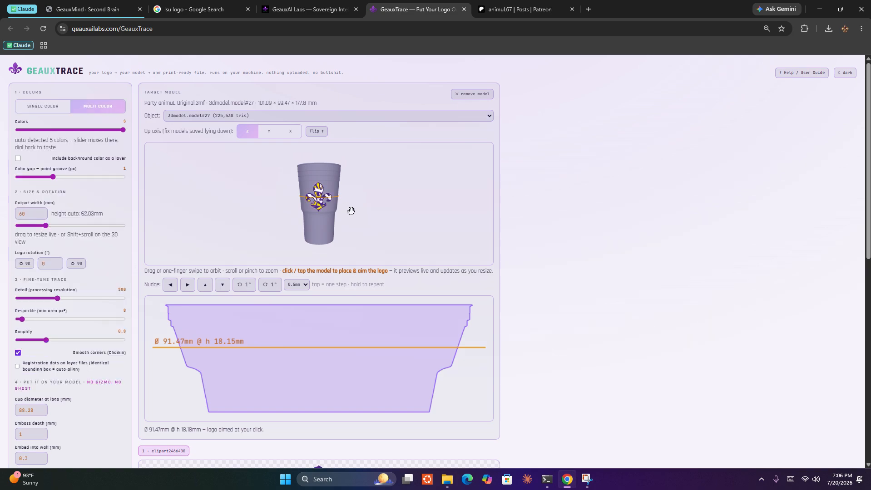
pyautogui.scroll(4, 351, 210)
pyautogui.scroll(2, 351, 211)
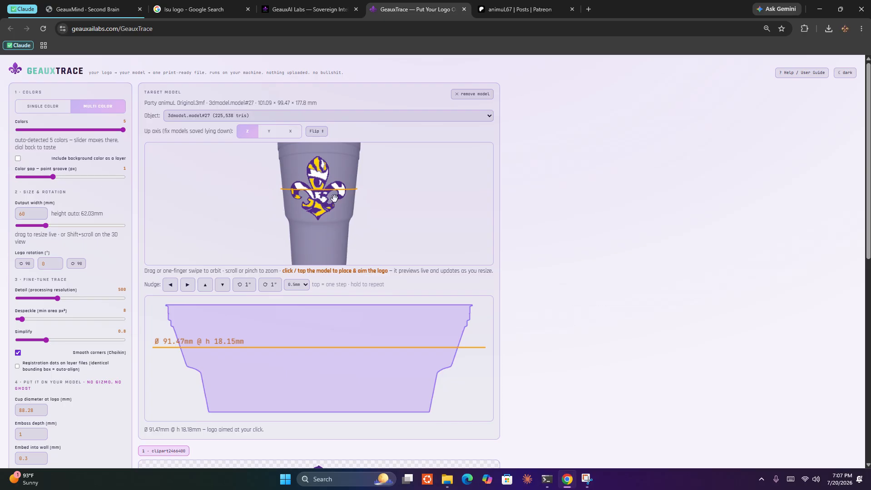
pyautogui.scroll(5, 317, 201)
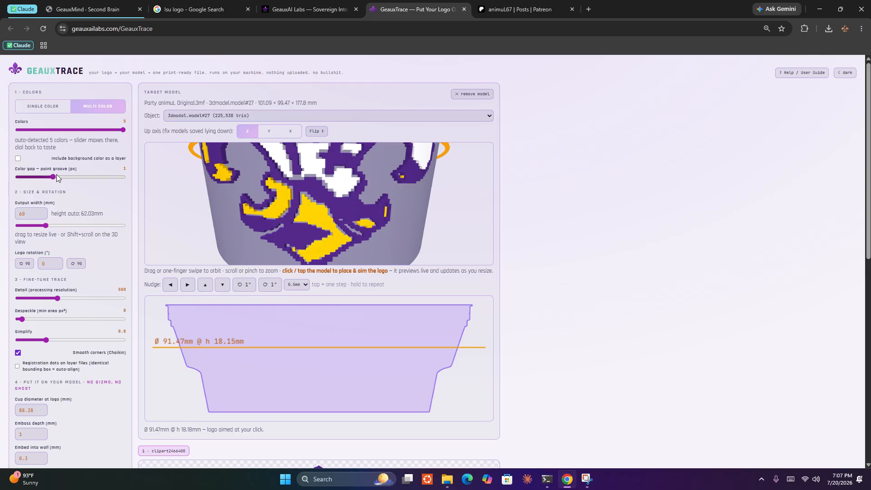
pyautogui.moveTo(54, 177); pyautogui.dragTo(0, 178)
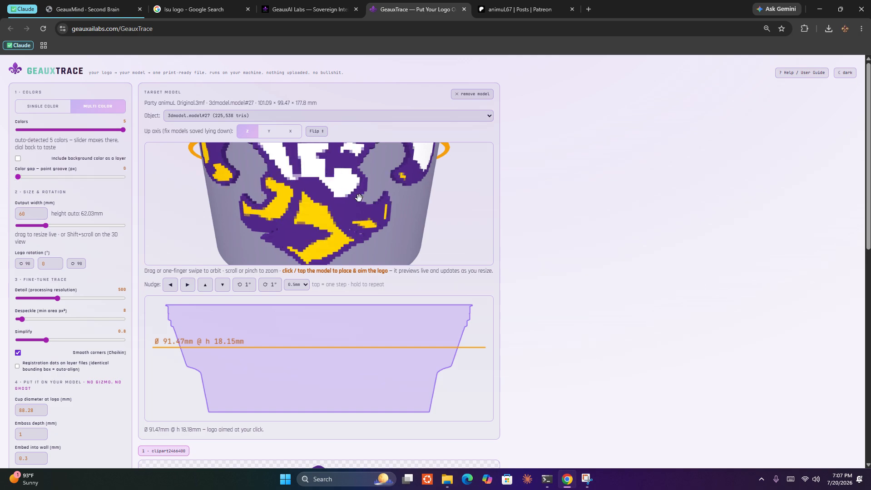
pyautogui.scroll(-5, 359, 197)
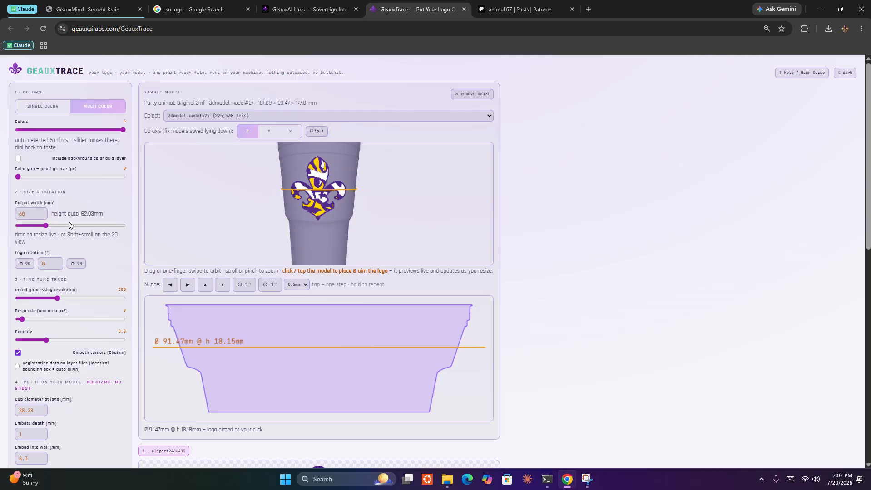
# Step: Try a 180 mm logo width and a 90° logo rotation, restoring 60 mm and 0° after each
pyautogui.click(112, 226)
pyautogui.scroll(-2, 255, 205)
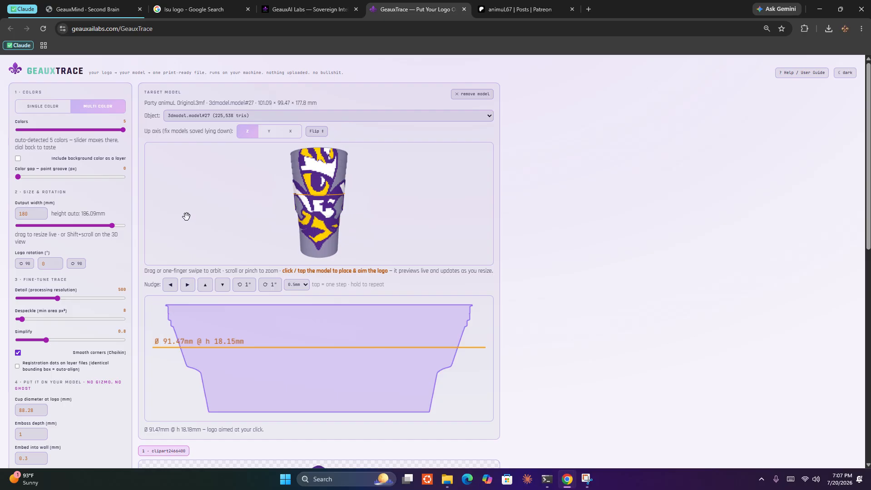
pyautogui.doubleClick(27, 216)
pyautogui.write('60')
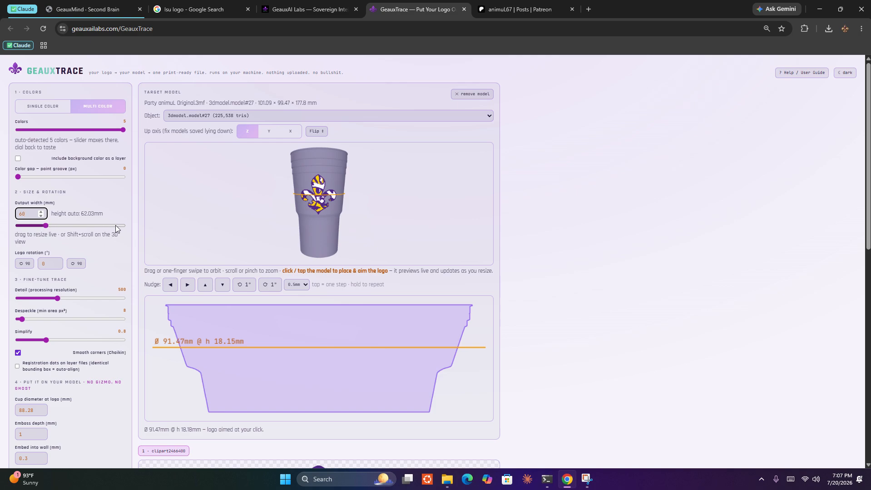
pyautogui.click(77, 263)
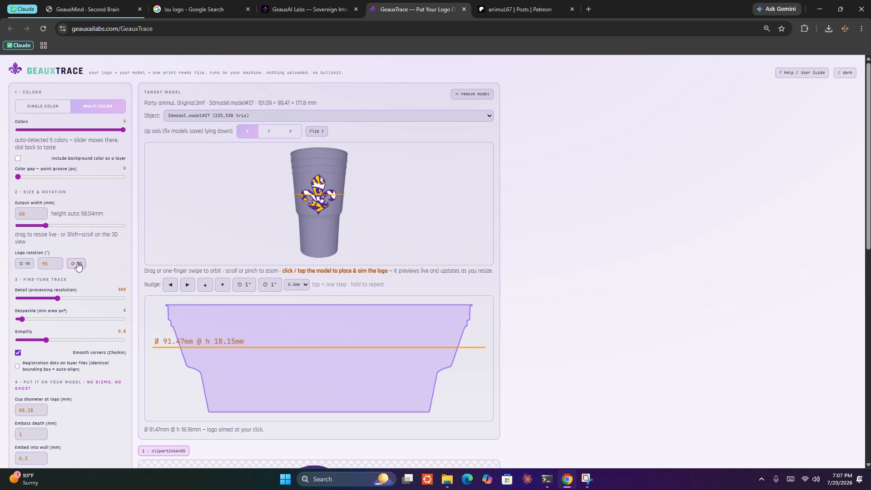
pyautogui.click(22, 265)
# Step: Examine the fine-tune trace and model placement settings, the color layers, and the 3MF, STL and SVG download options
pyautogui.scroll(-1, 87, 275)
pyautogui.scroll(-1, 86, 273)
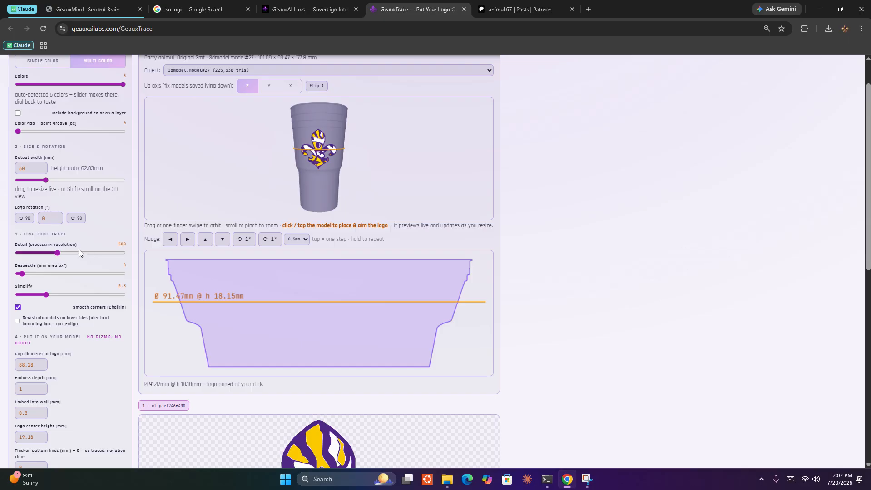
pyautogui.scroll(-1, 90, 299)
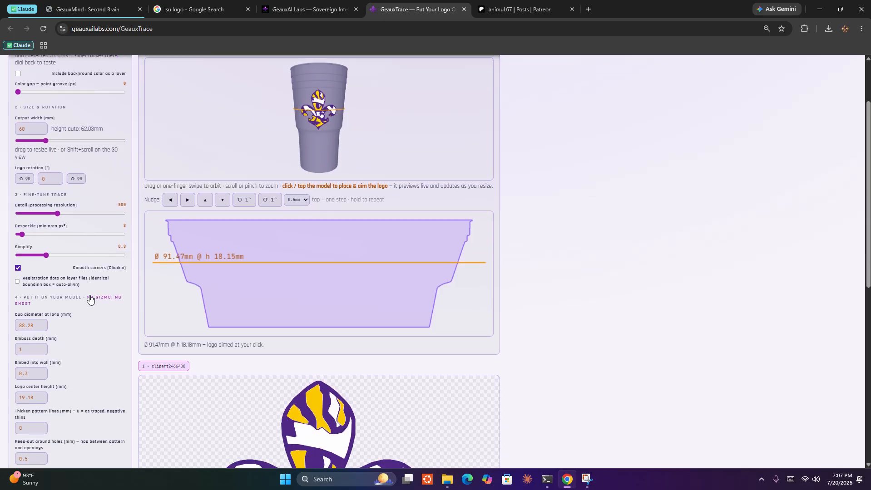
pyautogui.scroll(-3, 90, 298)
pyautogui.scroll(3, 90, 298)
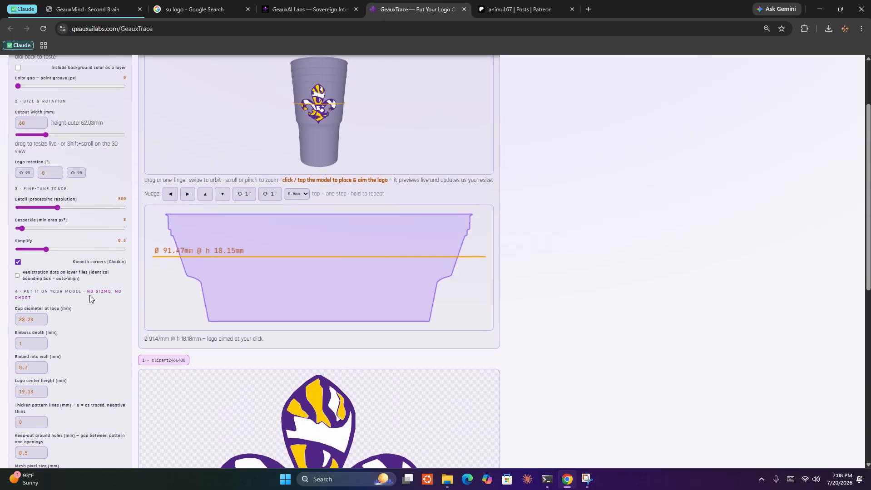
pyautogui.scroll(1, 89, 295)
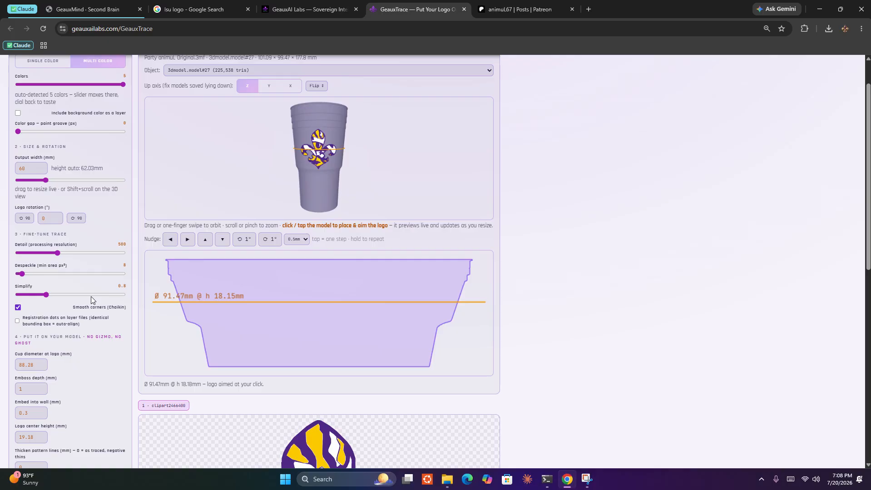
pyautogui.scroll(-1, 95, 294)
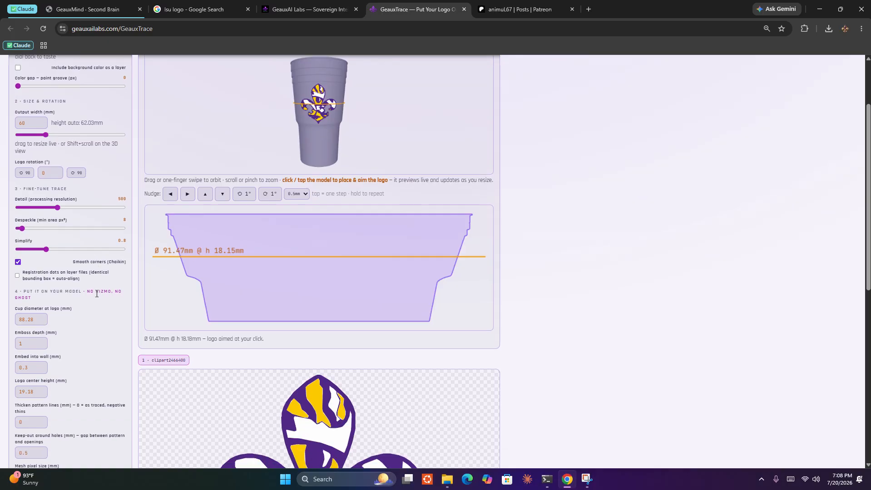
pyautogui.scroll(1, 96, 294)
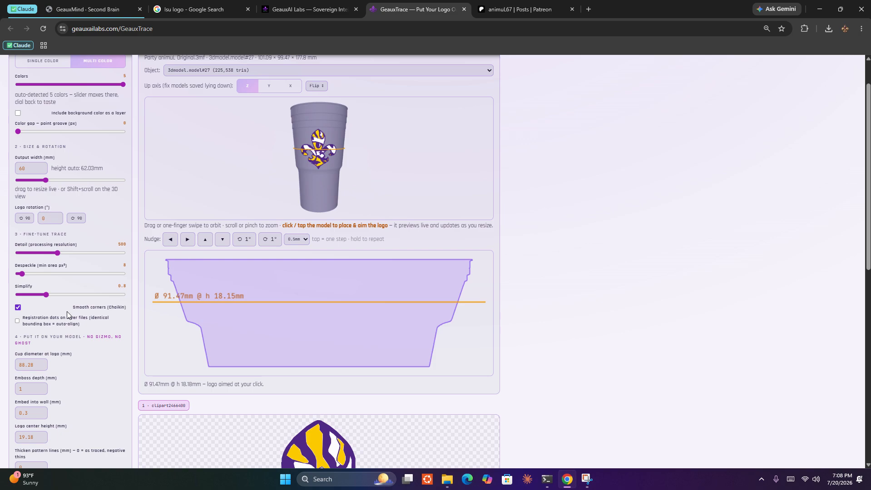
pyautogui.scroll(-1, 67, 313)
pyautogui.scroll(-3, 67, 311)
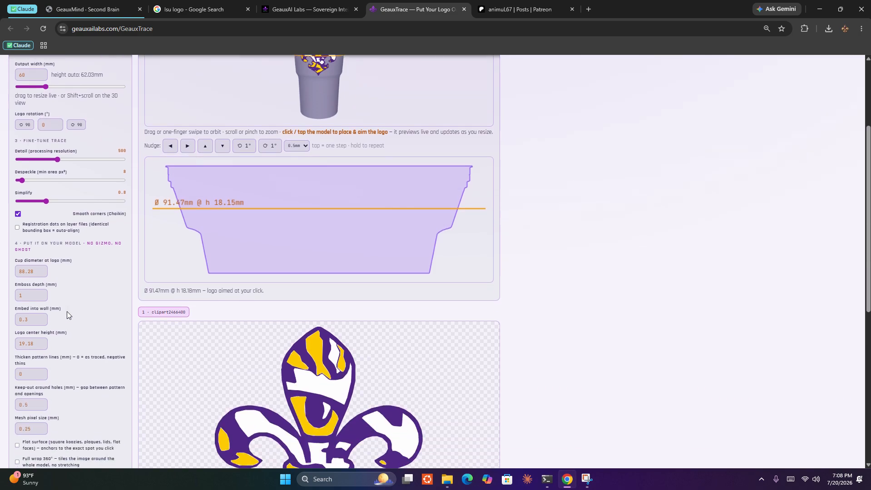
pyautogui.scroll(-2, 66, 313)
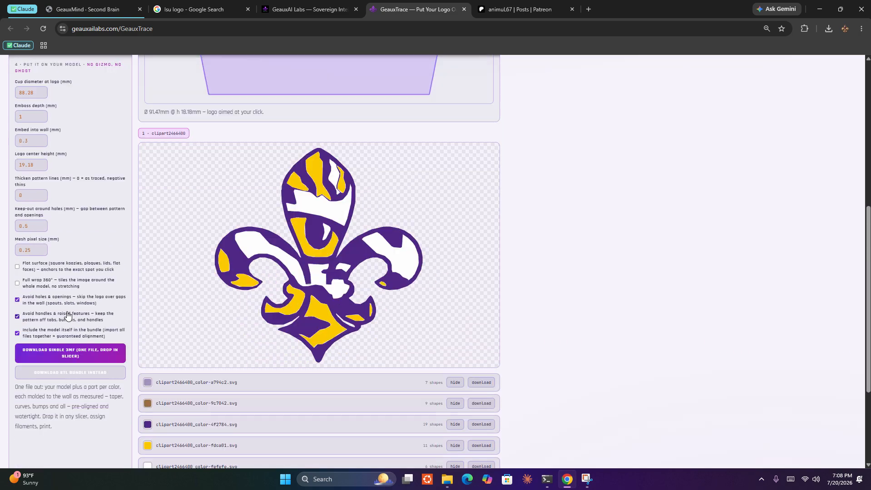
pyautogui.scroll(7, 66, 313)
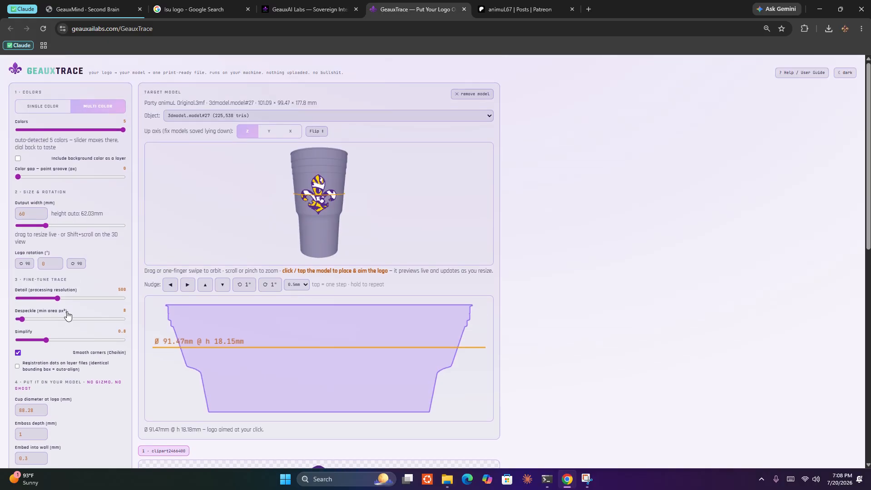
pyautogui.scroll(-2, 67, 315)
pyautogui.scroll(-7, 67, 316)
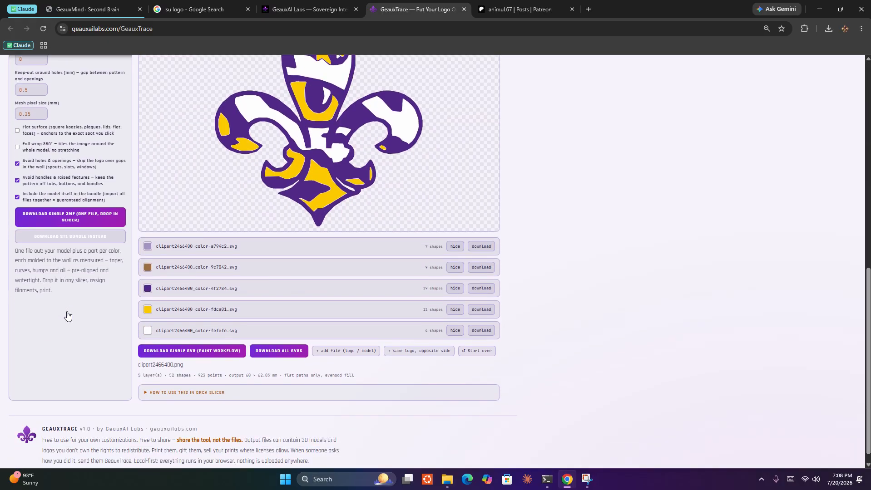
pyautogui.scroll(-1, 67, 315)
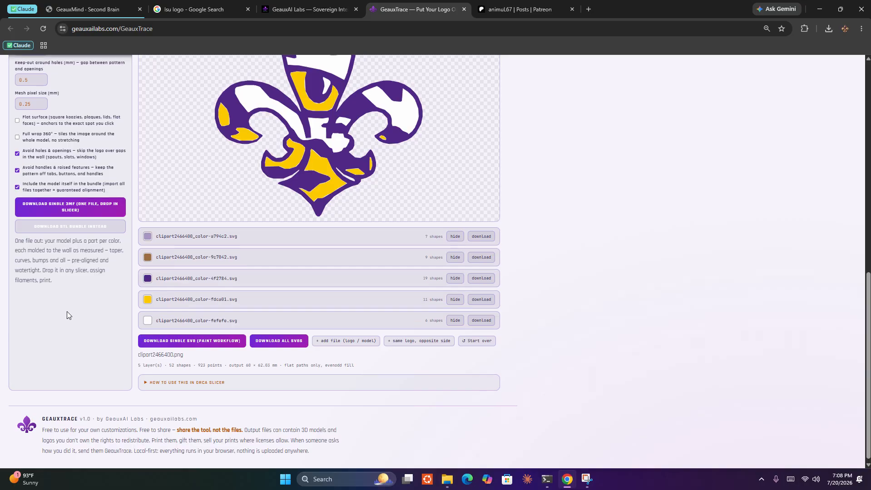
pyautogui.scroll(1, 67, 316)
pyautogui.scroll(-1, 67, 313)
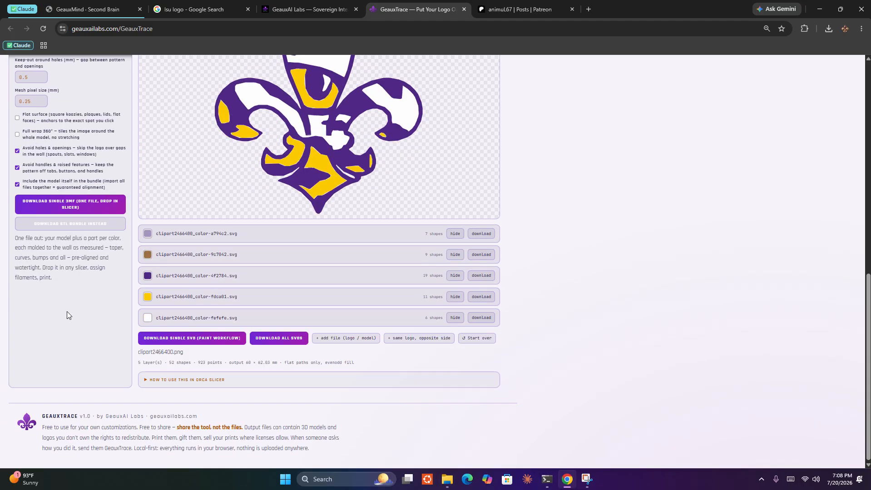
# Step: Add the same logo to the opposite side of the cup and inspect the model from both sides
pyautogui.scroll(1, 67, 311)
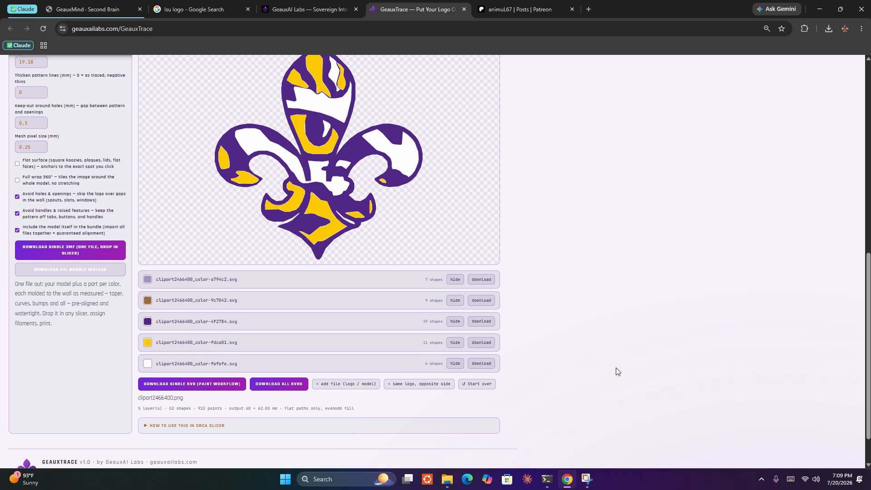
pyautogui.scroll(10, 616, 371)
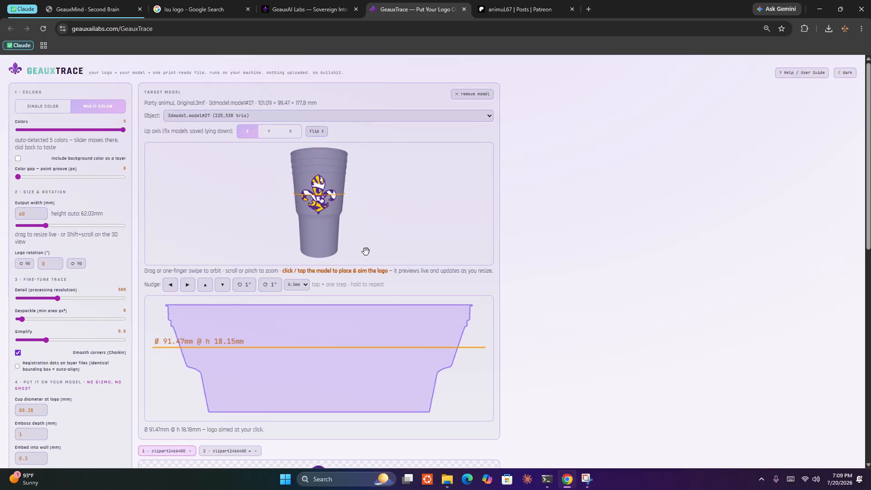
pyautogui.moveTo(352, 244); pyautogui.dragTo(212, 240)
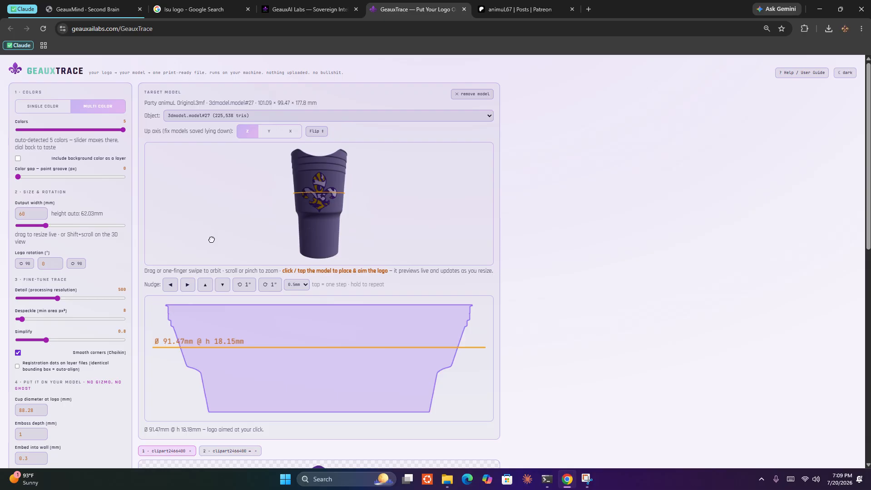
pyautogui.scroll(-2, 213, 245)
pyautogui.scroll(4, 215, 246)
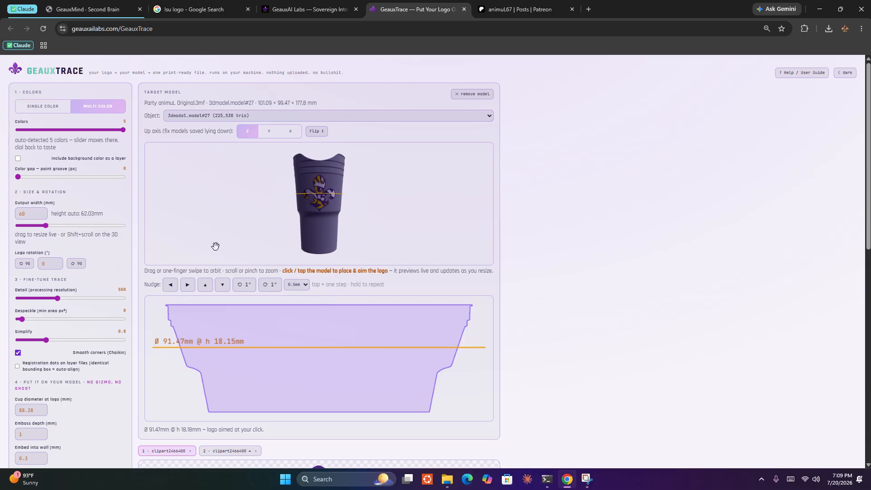
pyautogui.scroll(-1, 216, 257)
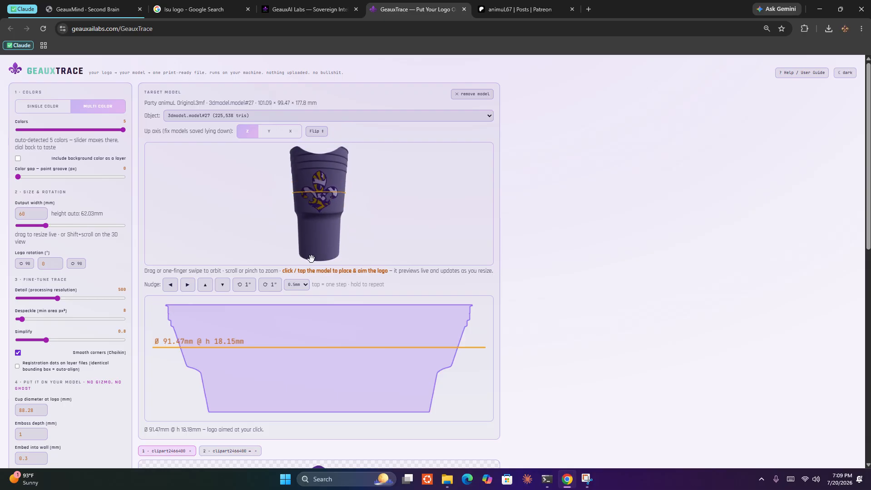
pyautogui.moveTo(333, 253); pyautogui.dragTo(450, 257)
pyautogui.scroll(-4, 451, 268)
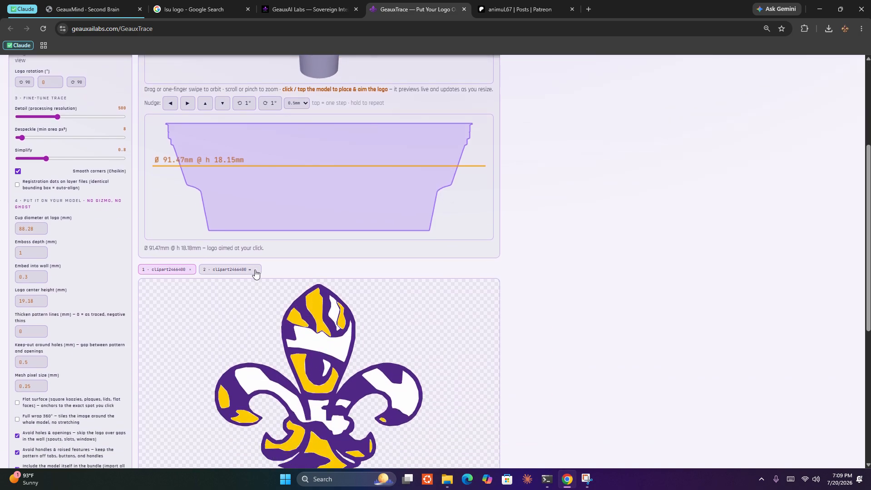
# Step: Remove the second, opposite-side copy of the logo and check the cup model and color layers
pyautogui.click(254, 271)
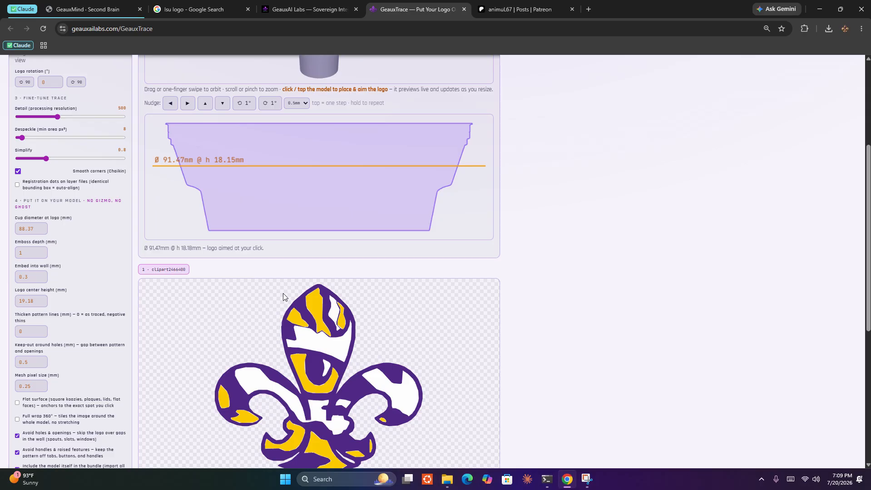
pyautogui.scroll(-4, 363, 309)
pyautogui.scroll(-2, 363, 312)
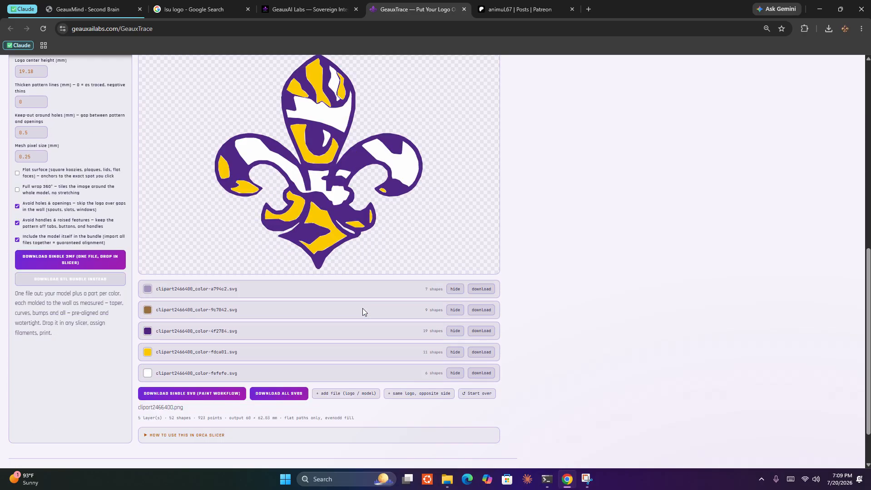
pyautogui.scroll(10, 362, 312)
pyautogui.scroll(1, 363, 312)
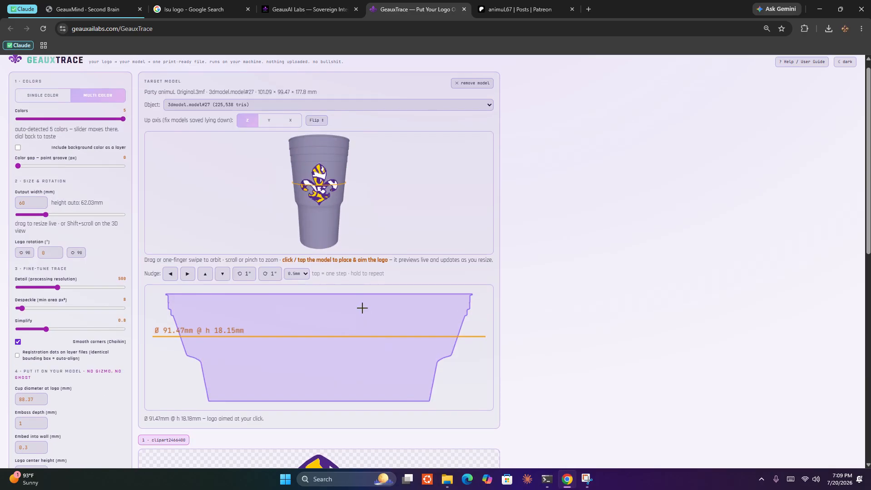
pyautogui.moveTo(352, 247)
pyautogui.mouseDown()
pyautogui.moveTo(239, 247)
pyautogui.moveTo(386, 255)
pyautogui.moveTo(355, 245)
pyautogui.mouseUp()
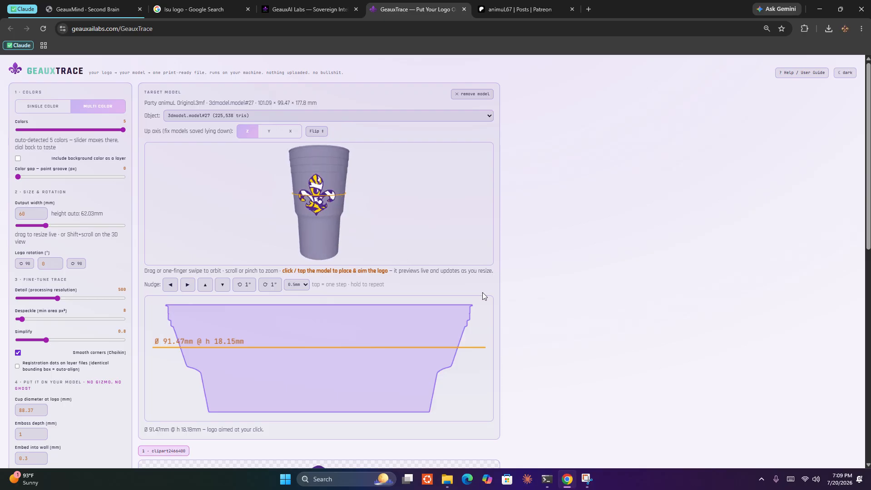
# Step: Download the cup and its logo as a single 3MF file named clipart2466400_geauxtrace.3mf into the post folder
pyautogui.scroll(-11, 483, 296)
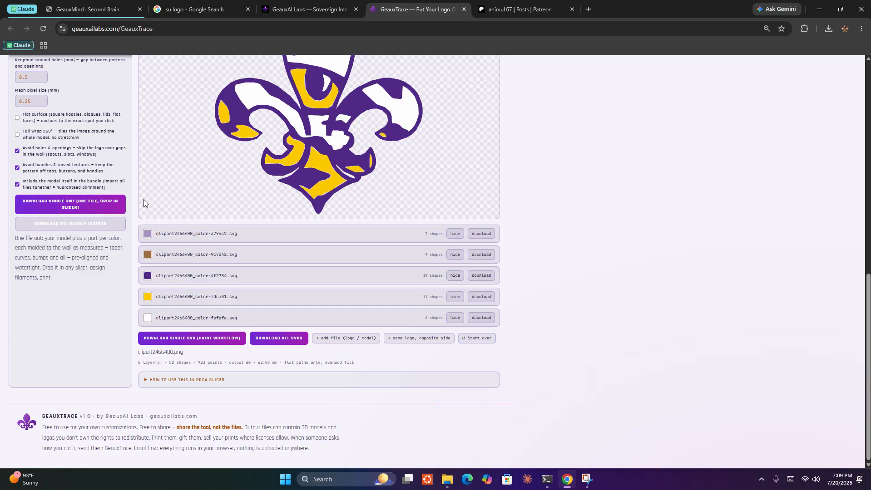
pyautogui.click(88, 208)
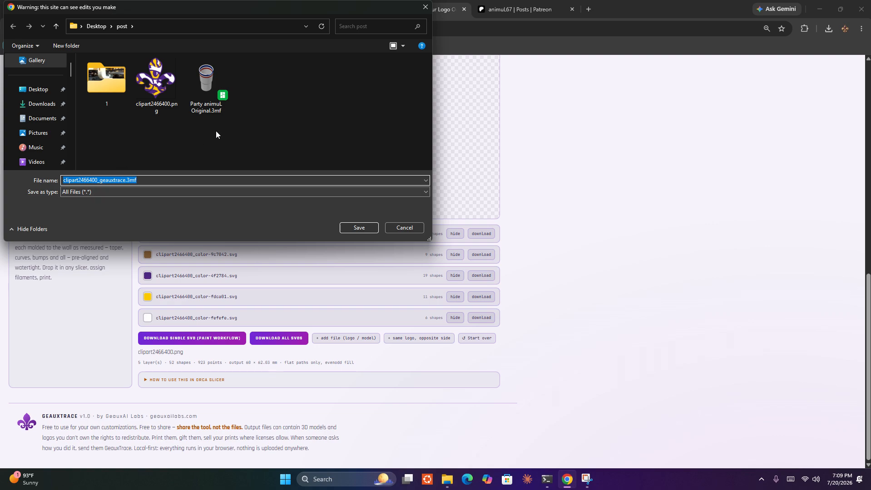
pyautogui.click(362, 227)
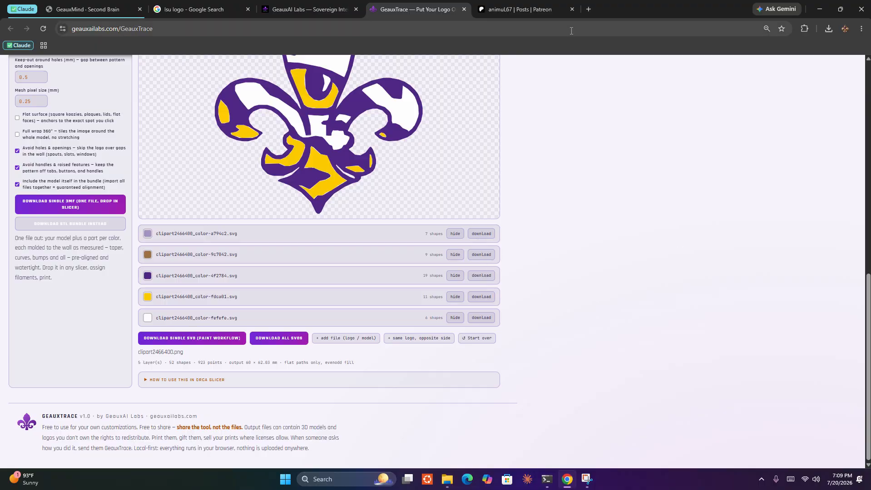
# Step: Launch Snapmaker Orca and start a new project, dismissing the new version notice
pyautogui.click(322, 481)
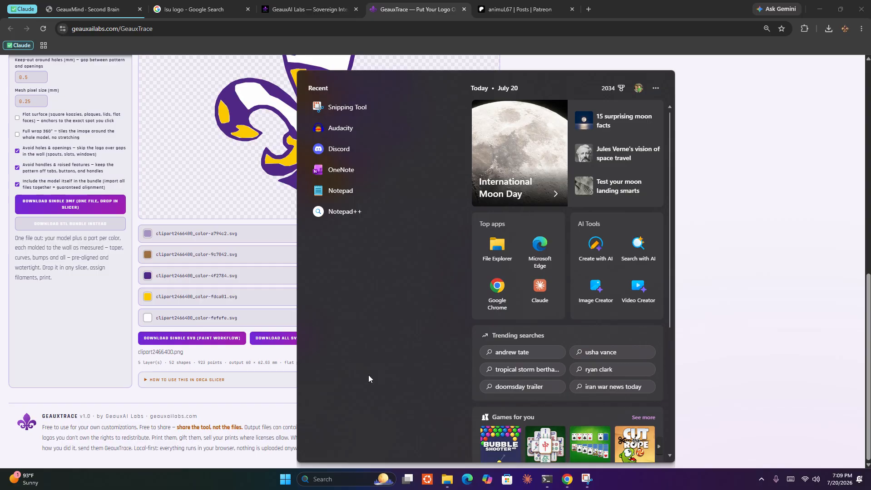
pyautogui.write('or')
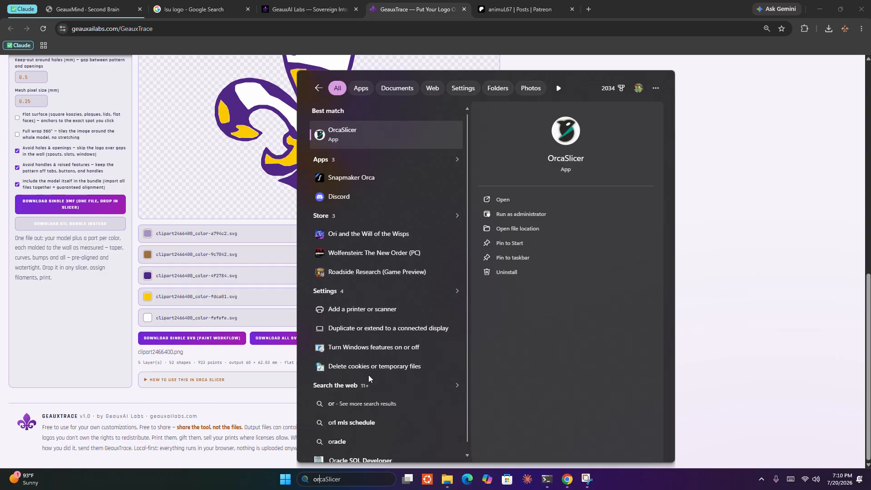
pyautogui.click(356, 182)
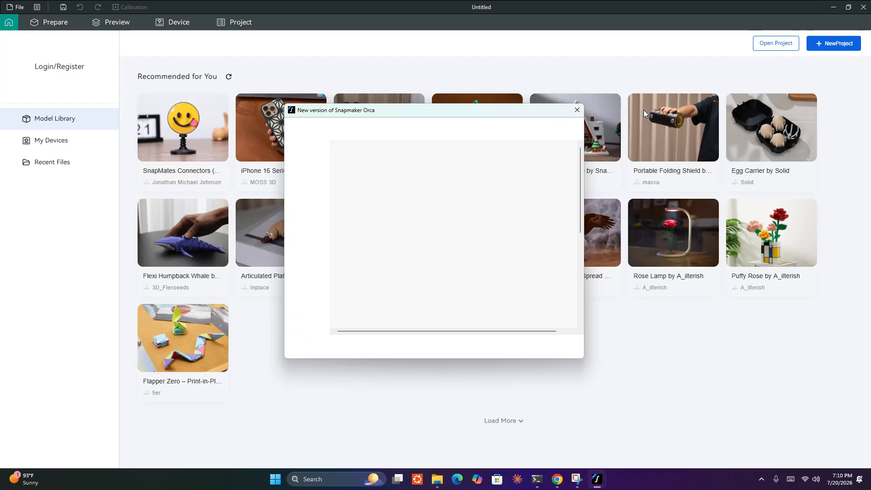
pyautogui.click(577, 111)
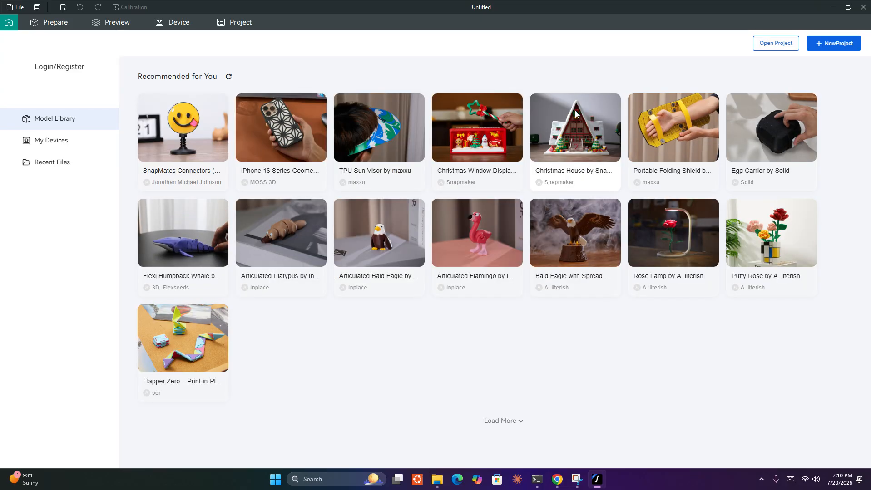
pyautogui.click(839, 43)
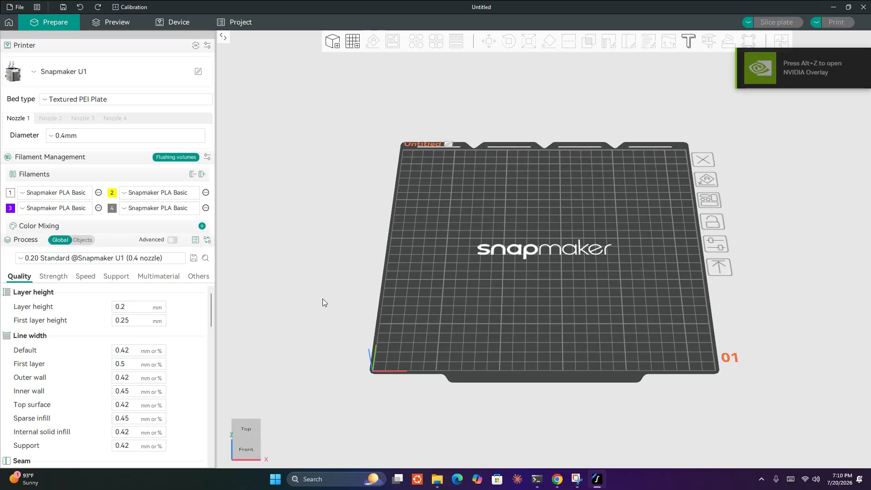
# Step: Import clipart2466400_geauxtrace.3mf from the post folder onto the build plate and turn the cup so its logo faces the view
pyautogui.click(440, 487)
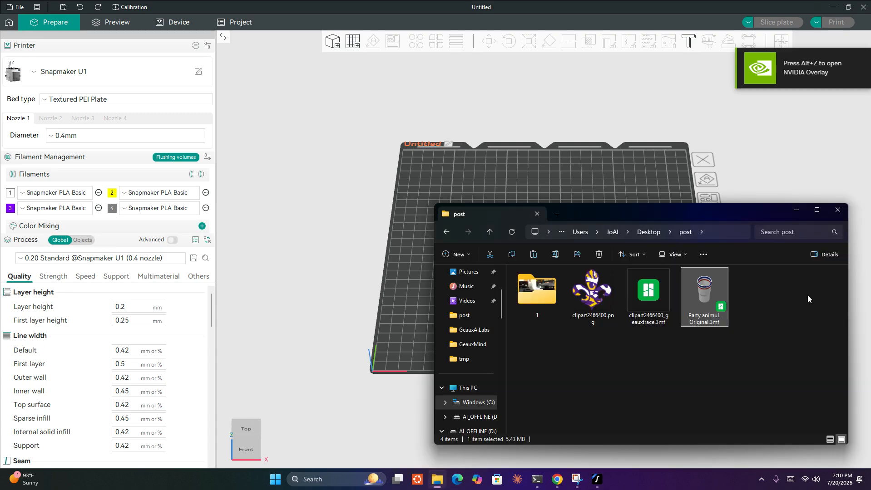
pyautogui.click(648, 297)
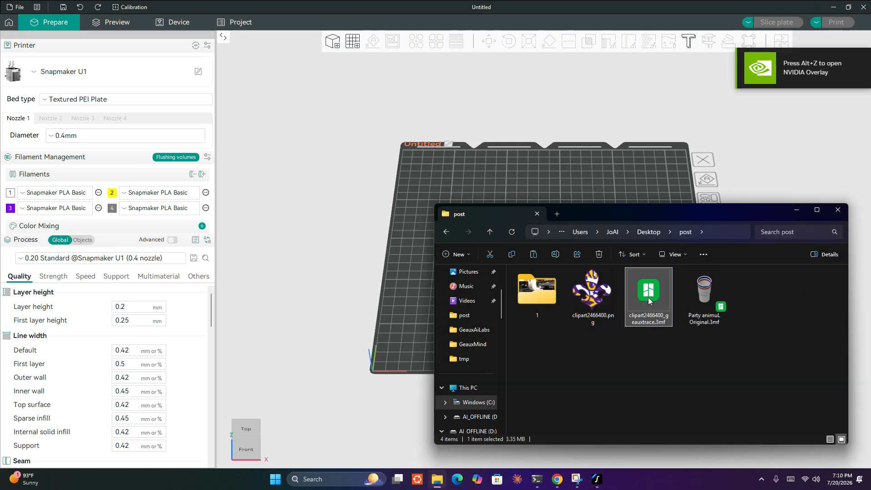
pyautogui.moveTo(648, 298); pyautogui.dragTo(511, 176)
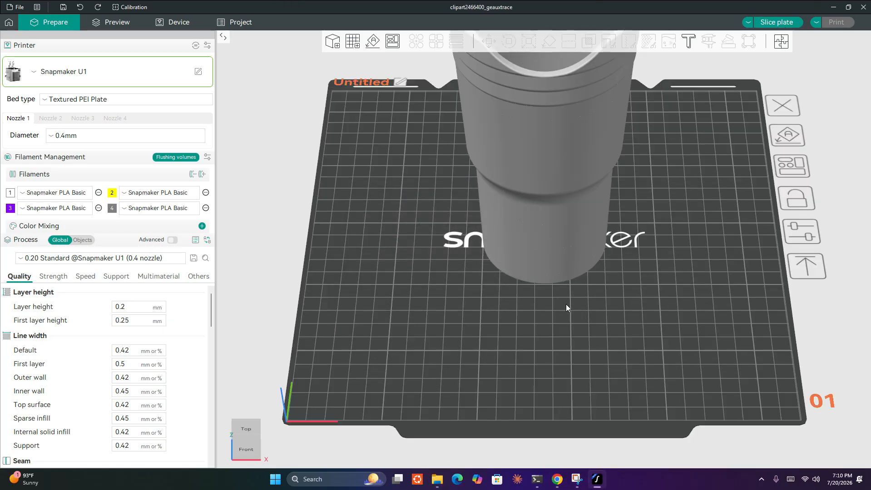
pyautogui.scroll(-4, 567, 304)
pyautogui.moveTo(593, 270); pyautogui.dragTo(499, 261)
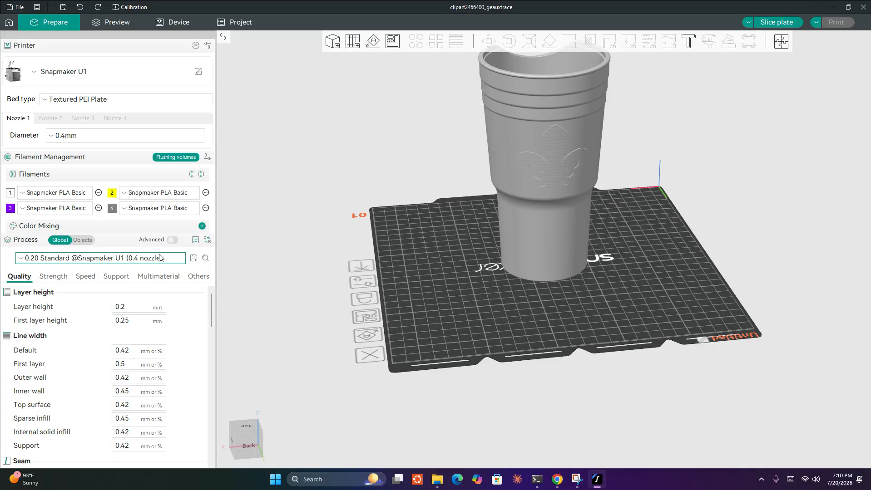
# Step: List the individual parts of the GeauxTrace object and assign yellow filament 2 to part GeauxTrace_6
pyautogui.click(83, 241)
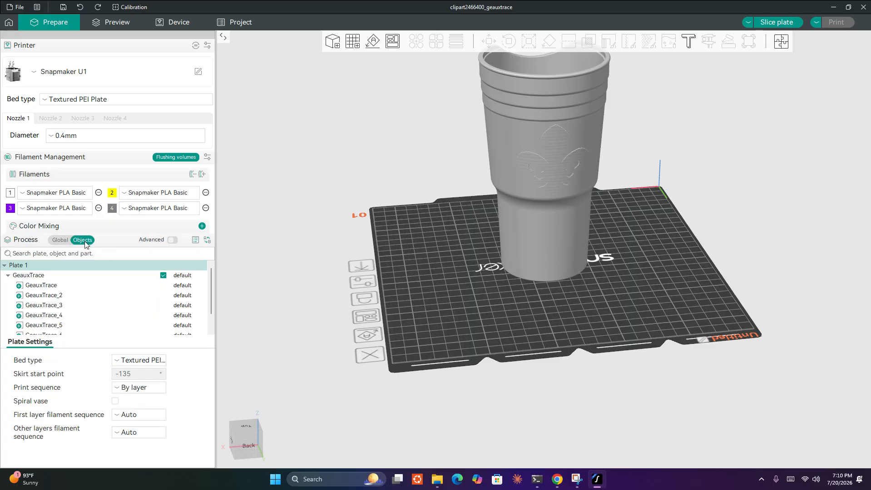
pyautogui.scroll(-1, 181, 311)
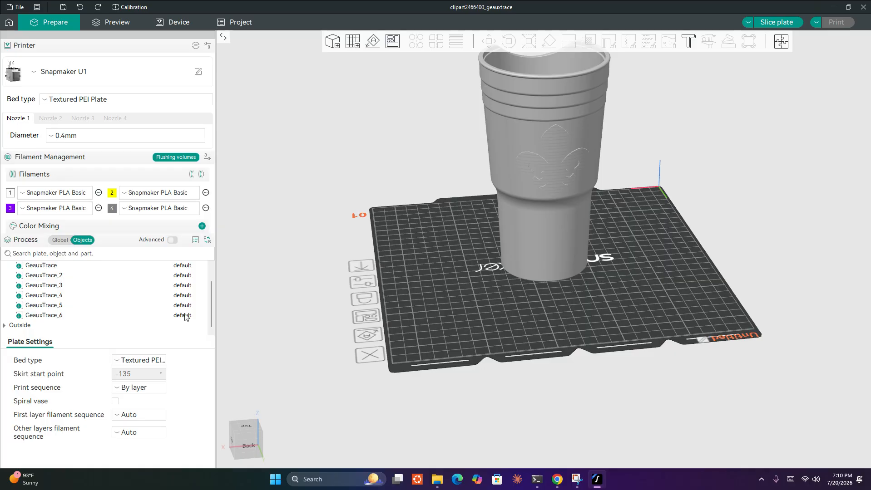
pyautogui.click(186, 316)
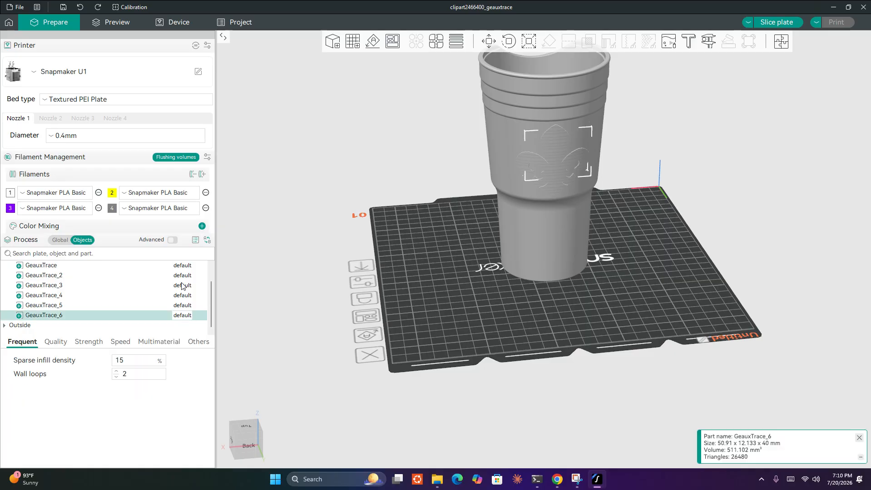
pyautogui.click(187, 308)
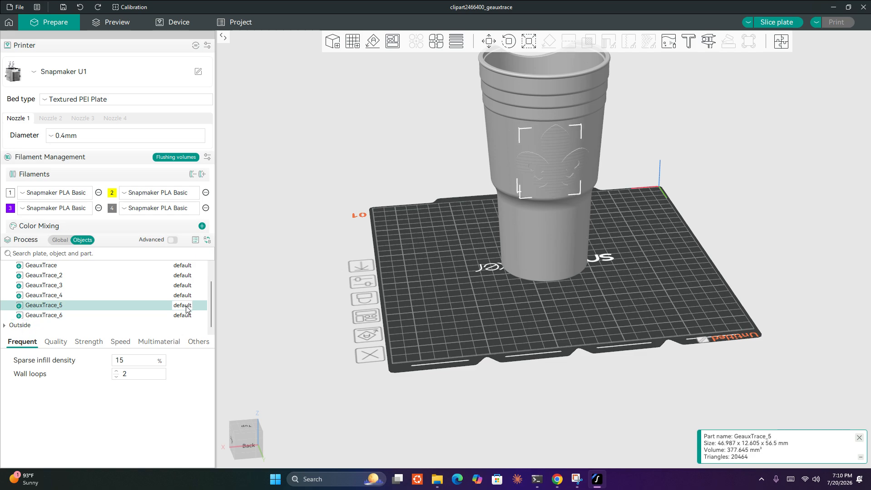
pyautogui.click(186, 318)
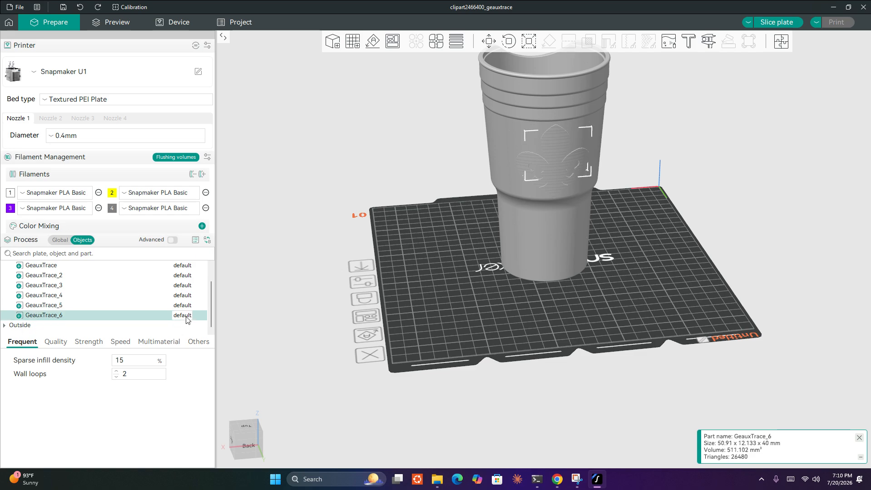
pyautogui.click(186, 317)
pyautogui.click(186, 318)
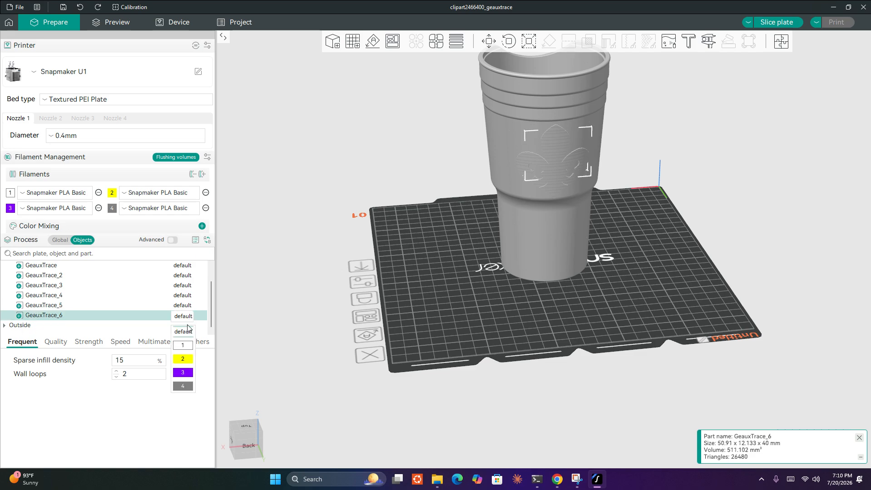
pyautogui.click(187, 358)
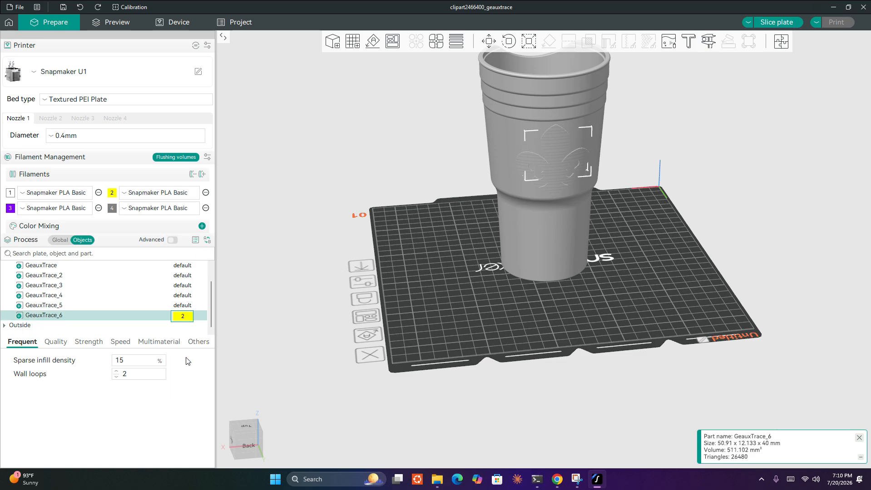
# Step: Change the filament of part GeauxTrace_6 to white filament 1
pyautogui.click(179, 306)
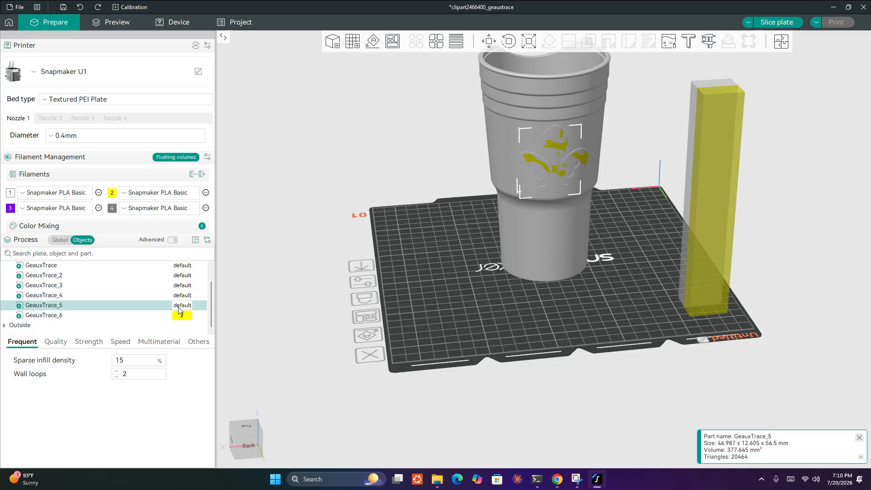
pyautogui.click(182, 316)
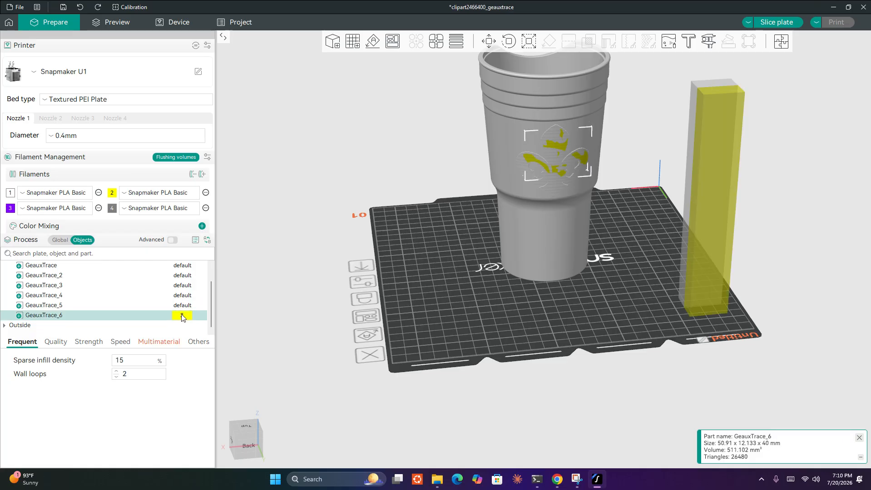
pyautogui.click(182, 317)
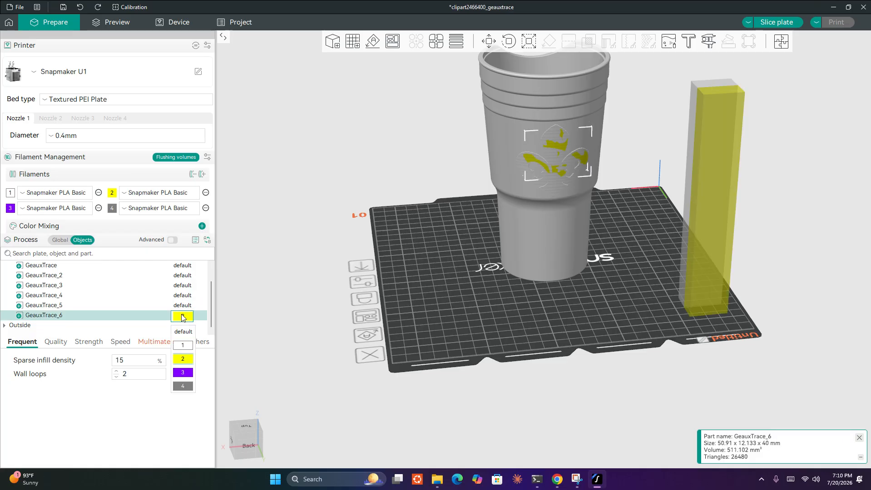
pyautogui.click(187, 346)
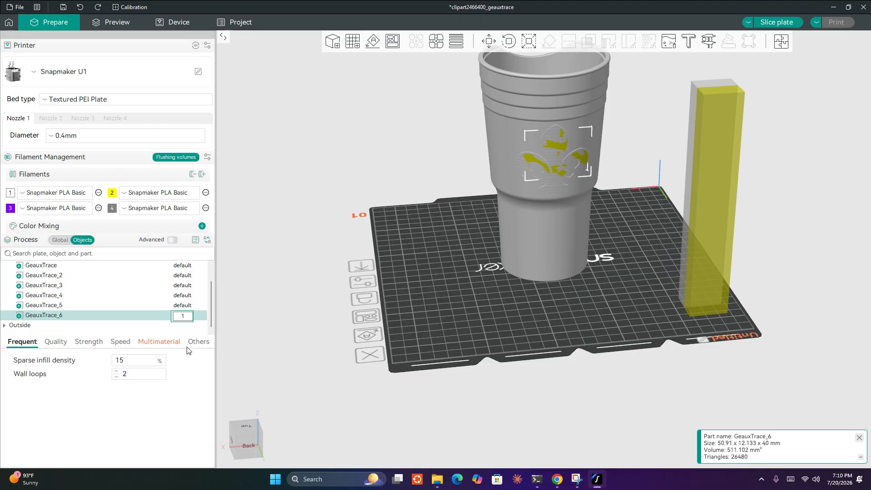
# Step: Assign yellow filament 2 to part GeauxTrace_5 of the logo
pyautogui.click(182, 307)
pyautogui.scroll(2, 191, 281)
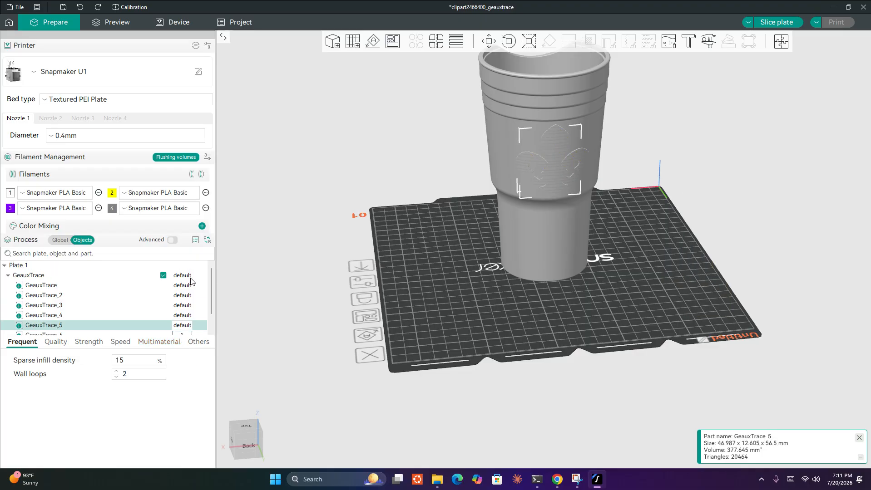
pyautogui.scroll(-2, 191, 281)
pyautogui.click(186, 307)
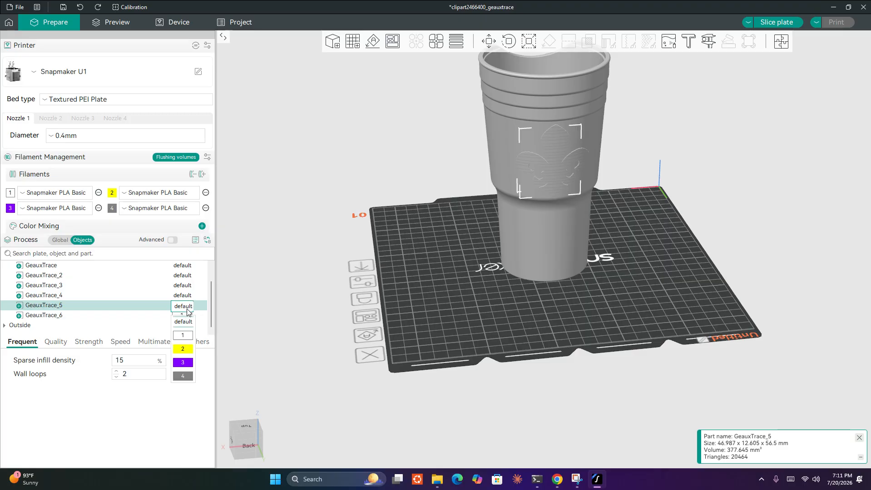
pyautogui.click(183, 349)
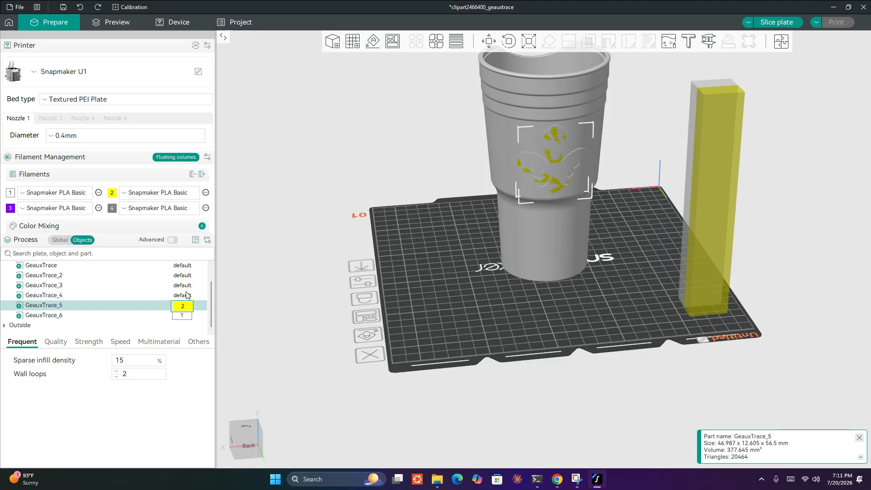
# Step: Assign purple filament 3 to part GeauxTrace_4 of the logo
pyautogui.click(186, 295)
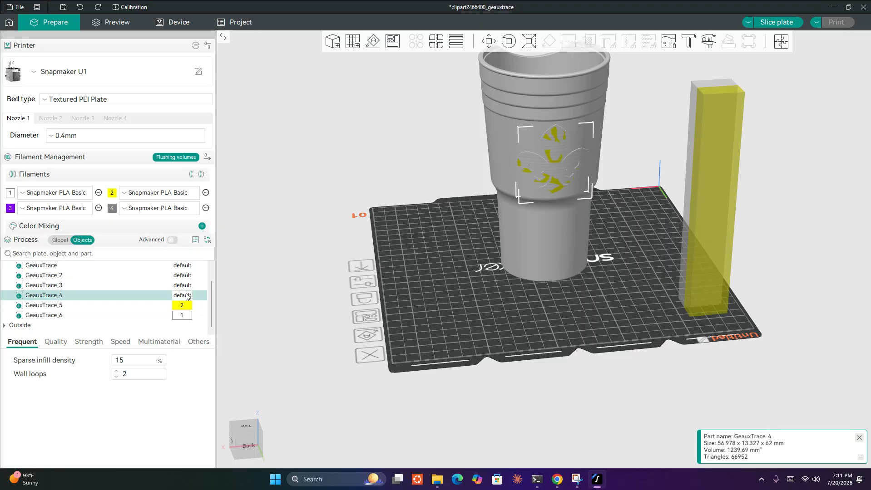
pyautogui.click(187, 296)
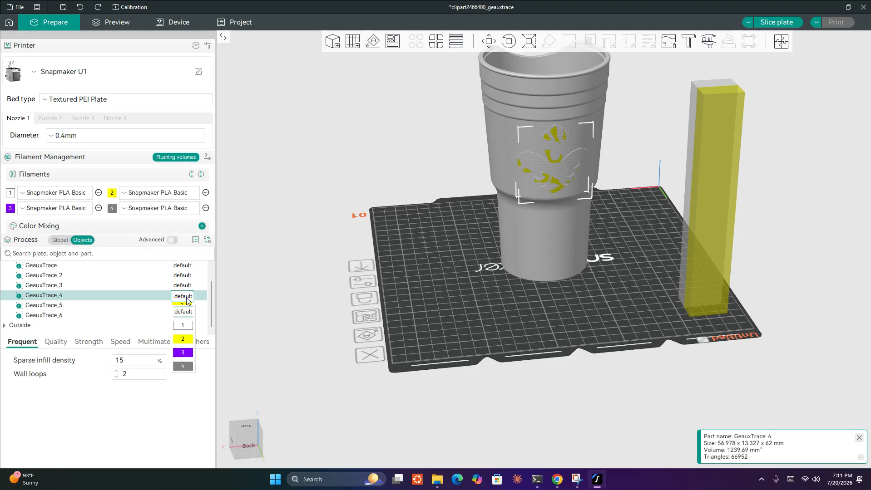
pyautogui.click(184, 352)
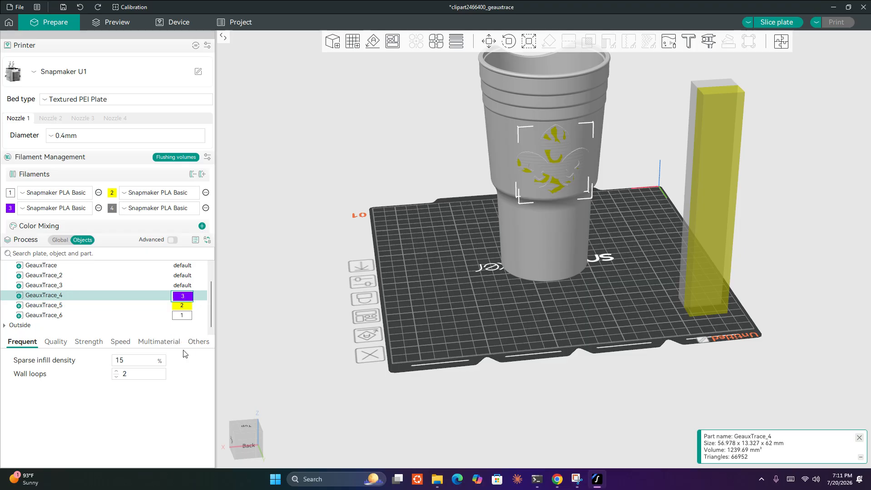
# Step: Assign white filament 1 to part GeauxTrace_3 of the logo
pyautogui.click(184, 286)
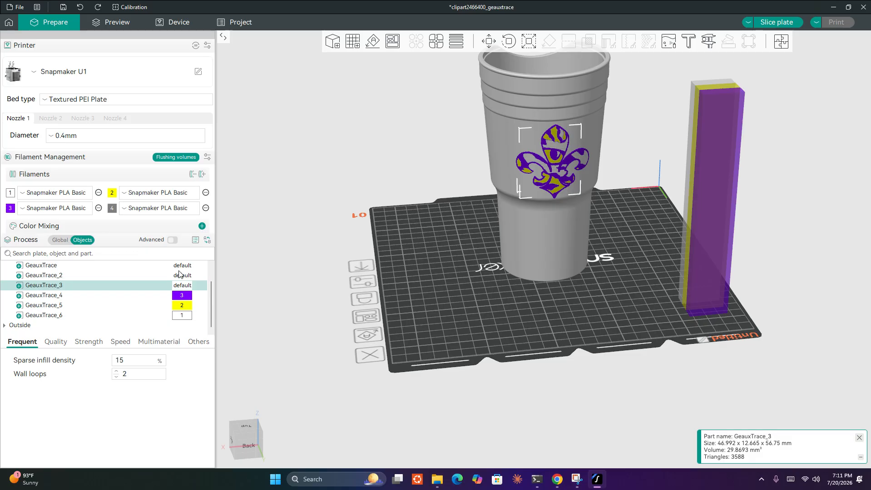
pyautogui.click(180, 287)
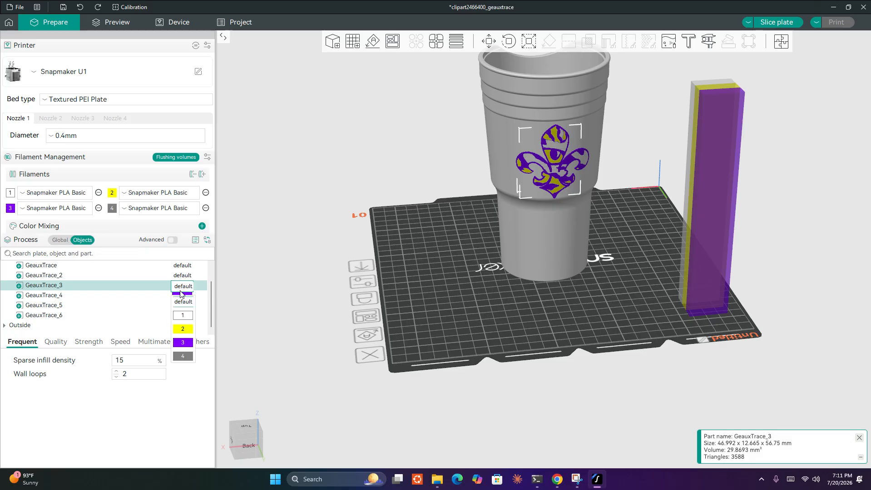
pyautogui.click(184, 316)
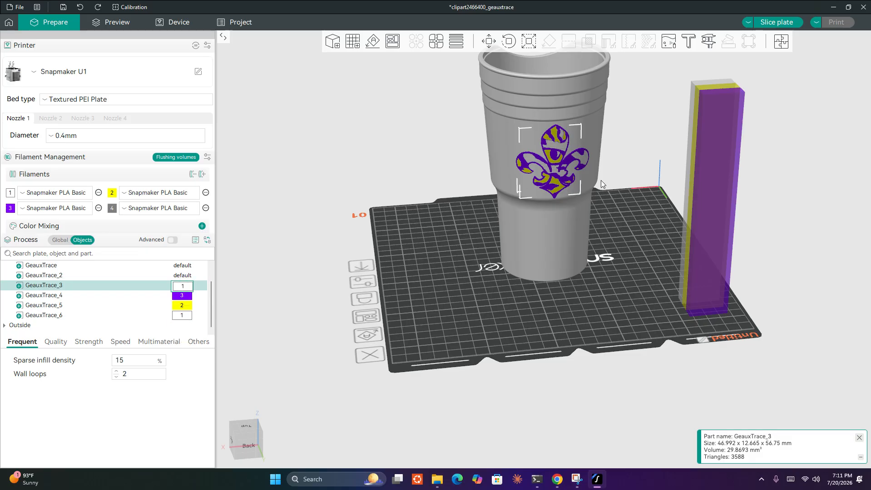
# Step: Assign gray filament 4 to the cup body, the first part named GeauxTrace
pyautogui.click(192, 267)
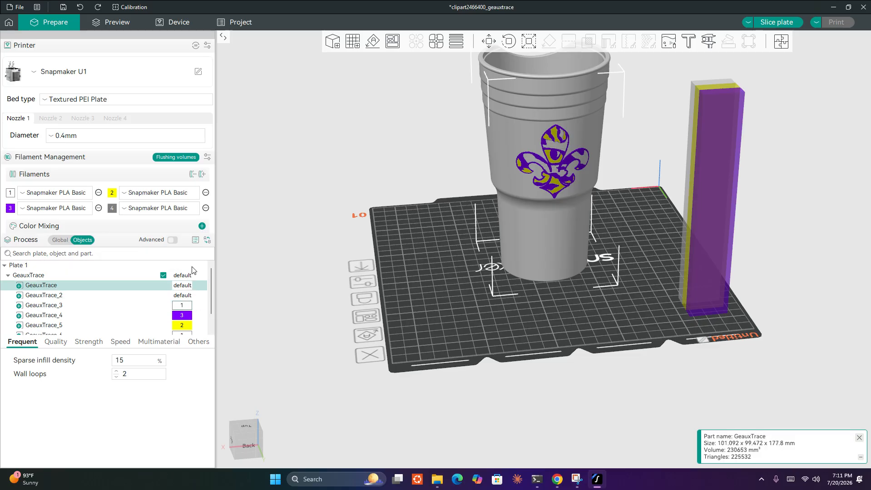
pyautogui.click(180, 287)
pyautogui.click(181, 287)
pyautogui.click(183, 356)
# Step: Assign white filament 1 to part GeauxTrace_2 of the logo
pyautogui.click(185, 295)
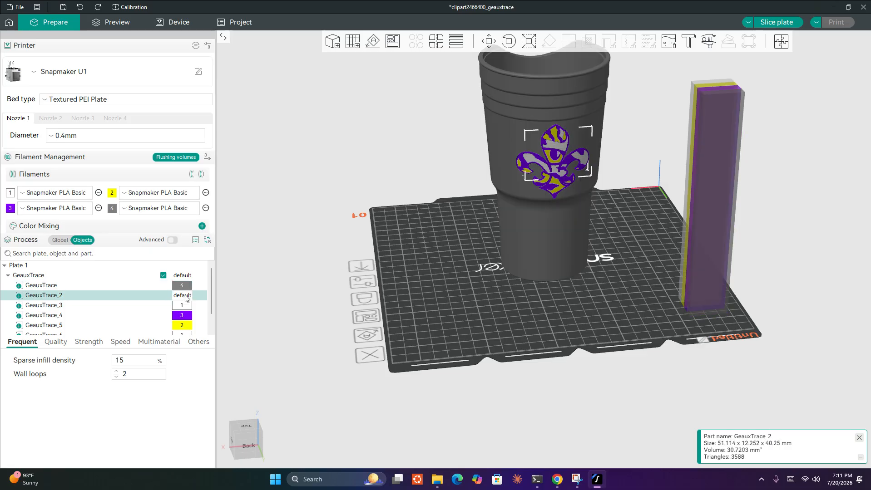
pyautogui.click(183, 296)
pyautogui.click(183, 296)
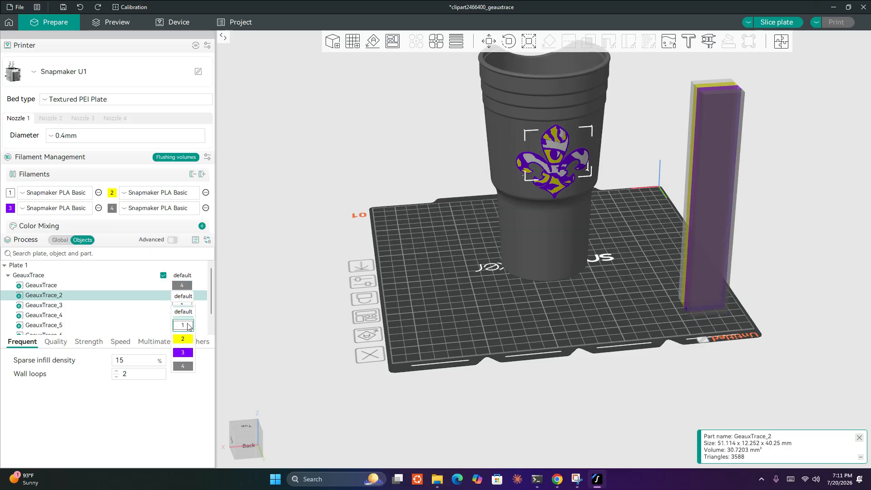
pyautogui.click(187, 325)
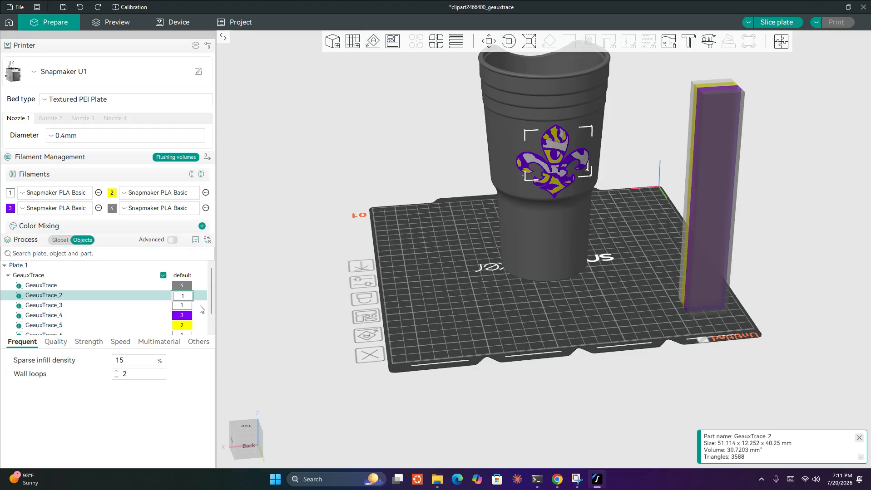
pyautogui.click(200, 308)
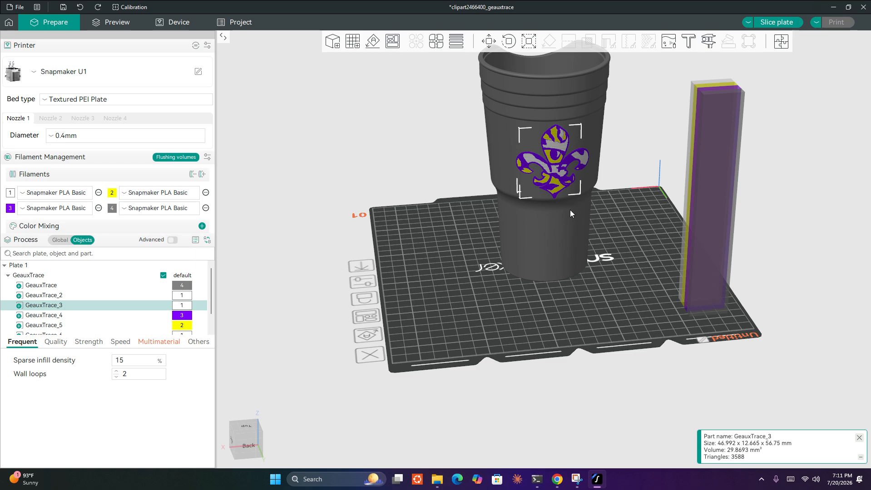
# Step: Check the colored fleur-de-lis logo on the cup and slice the plate
pyautogui.moveTo(570, 208); pyautogui.dragTo(551, 217)
pyautogui.scroll(8, 571, 208)
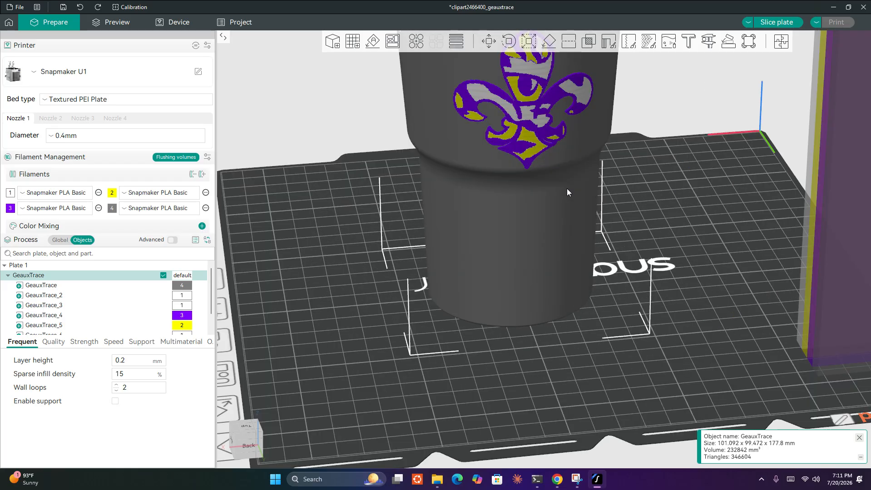
pyautogui.moveTo(677, 120); pyautogui.dragTo(663, 136)
pyautogui.scroll(-6, 661, 140)
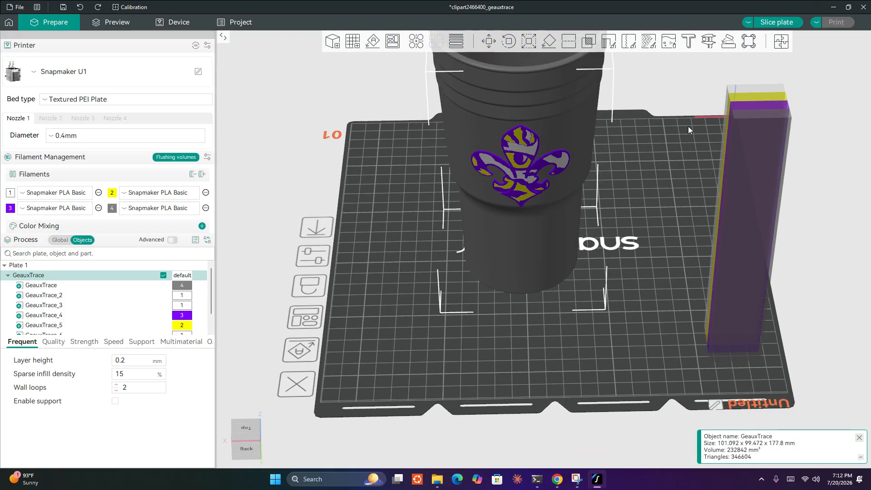
pyautogui.click(777, 22)
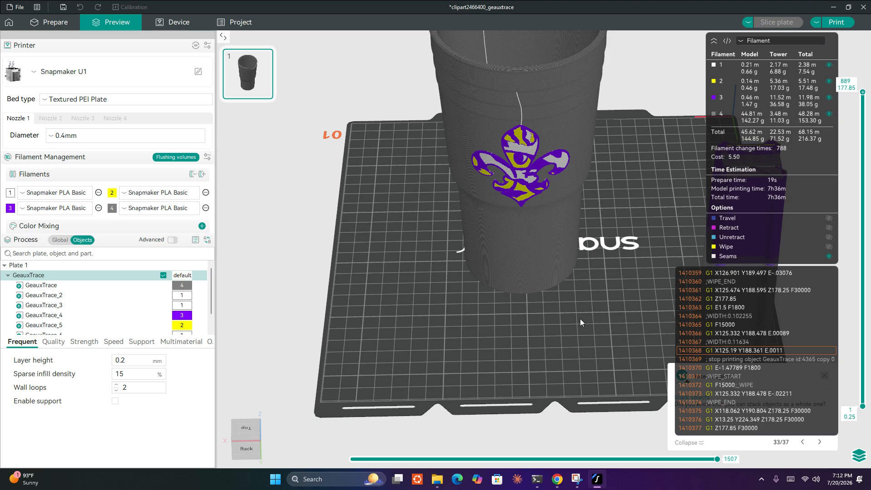
# Step: Examine the sliced cup from several angles, checking the fleur-de-lis logo's colors, the prime tower and the print time estimate
pyautogui.moveTo(580, 319); pyautogui.dragTo(539, 246)
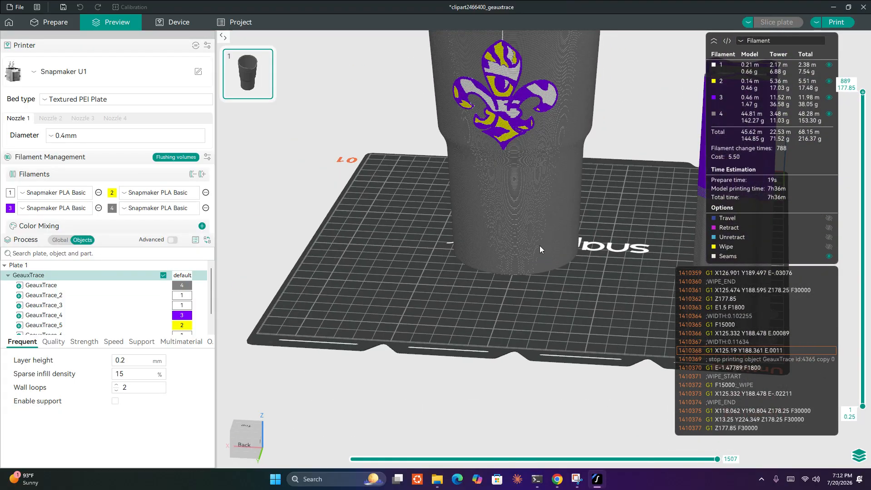
pyautogui.scroll(4, 539, 245)
pyautogui.scroll(-3, 625, 71)
pyautogui.scroll(1, 625, 71)
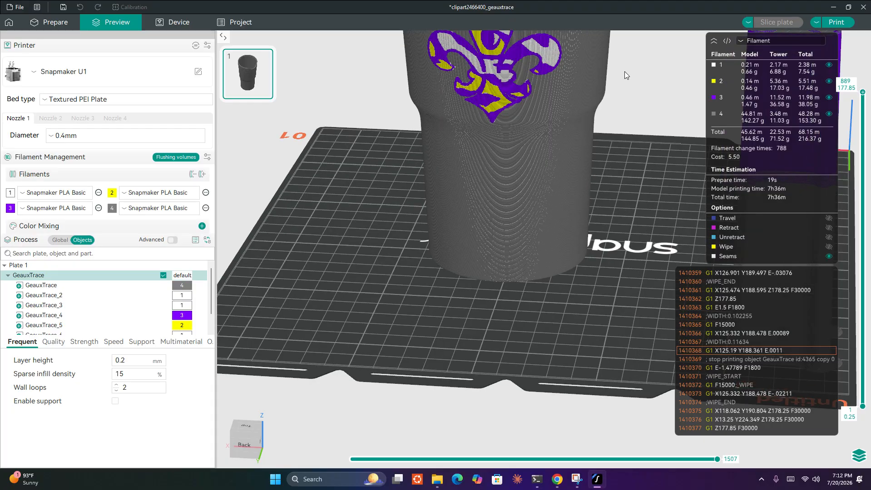
pyautogui.scroll(5, 625, 71)
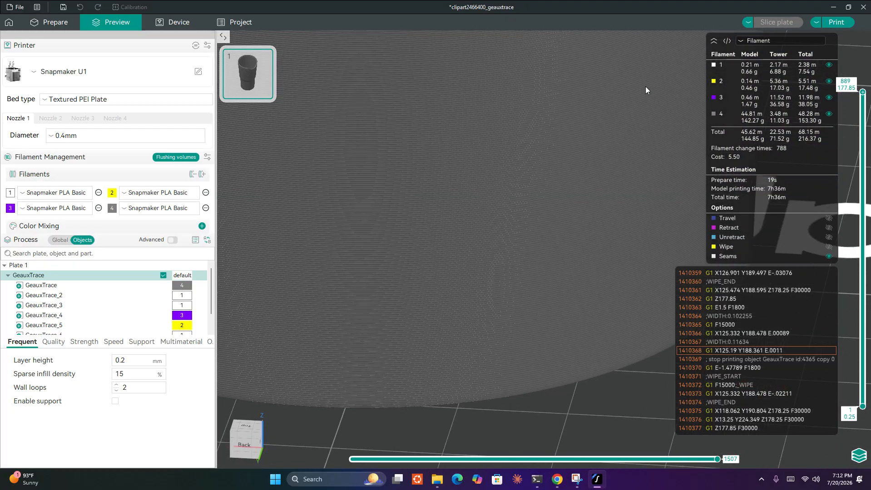
pyautogui.scroll(-6, 645, 86)
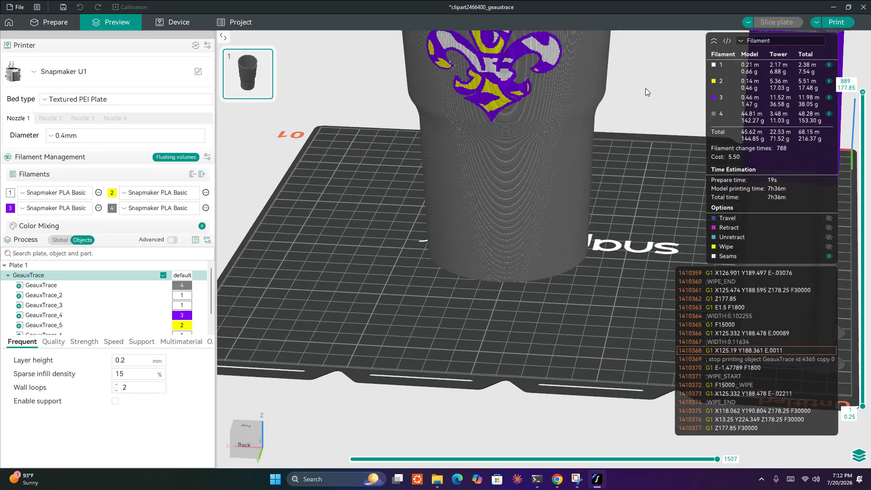
pyautogui.moveTo(645, 88); pyautogui.dragTo(643, 332)
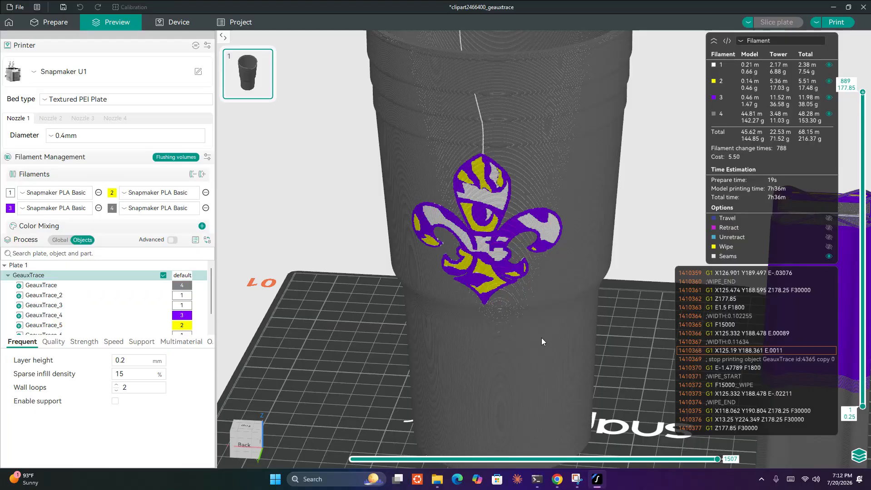
pyautogui.scroll(5, 497, 211)
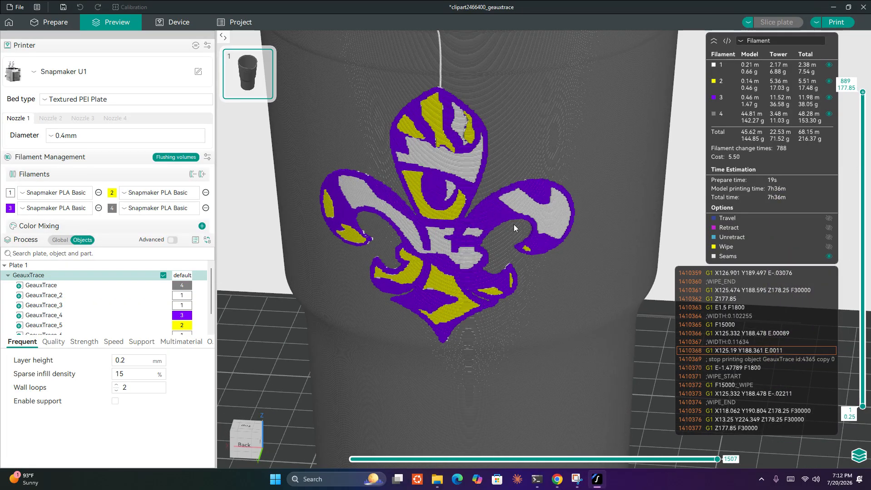
pyautogui.moveTo(560, 274)
pyautogui.mouseDown()
pyautogui.moveTo(507, 287)
pyautogui.moveTo(535, 293)
pyautogui.moveTo(560, 269)
pyautogui.mouseUp()
pyautogui.scroll(-5, 560, 271)
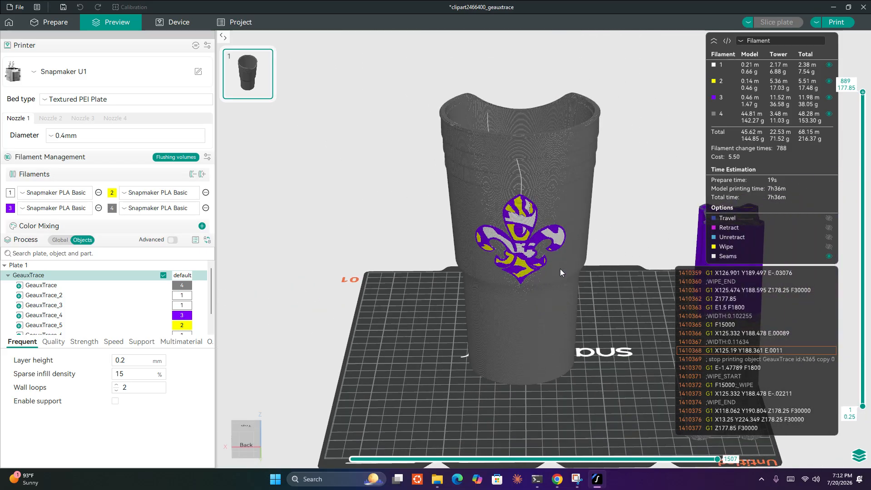
pyautogui.scroll(-2, 560, 269)
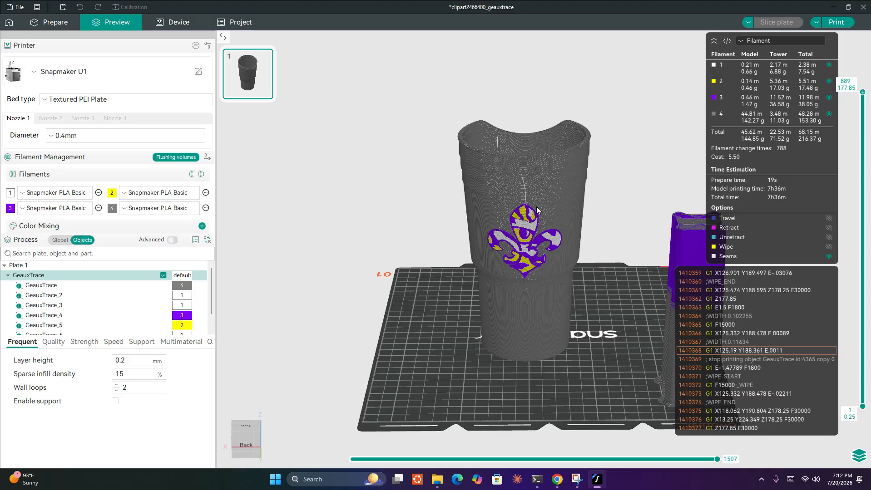
pyautogui.moveTo(535, 212); pyautogui.dragTo(520, 291)
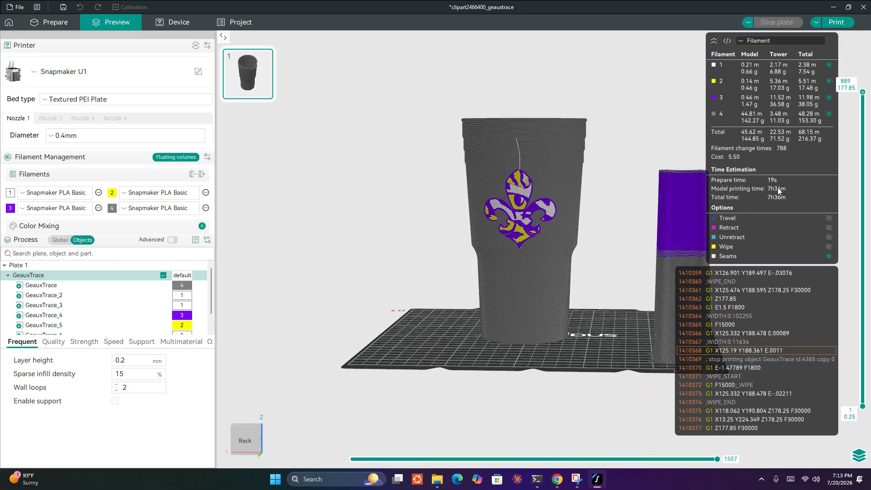
pyautogui.moveTo(541, 309)
pyautogui.mouseDown()
pyautogui.moveTo(604, 314)
pyautogui.moveTo(521, 314)
pyautogui.moveTo(547, 309)
pyautogui.mouseUp()
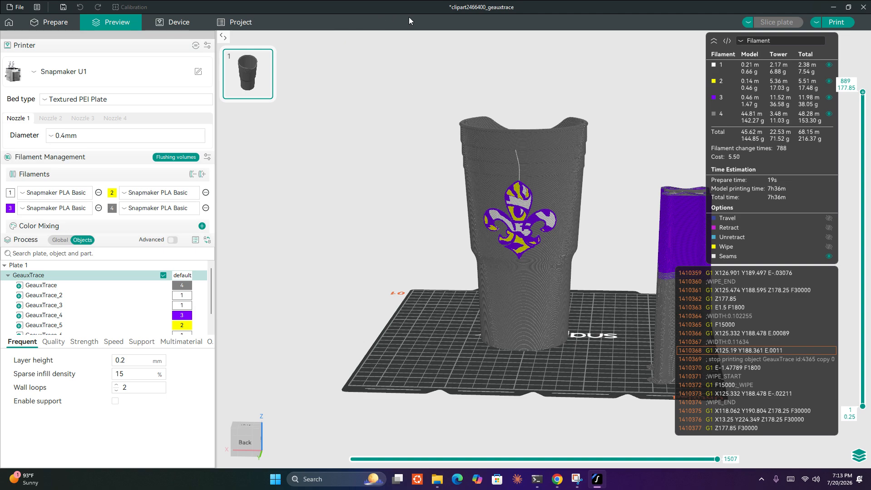